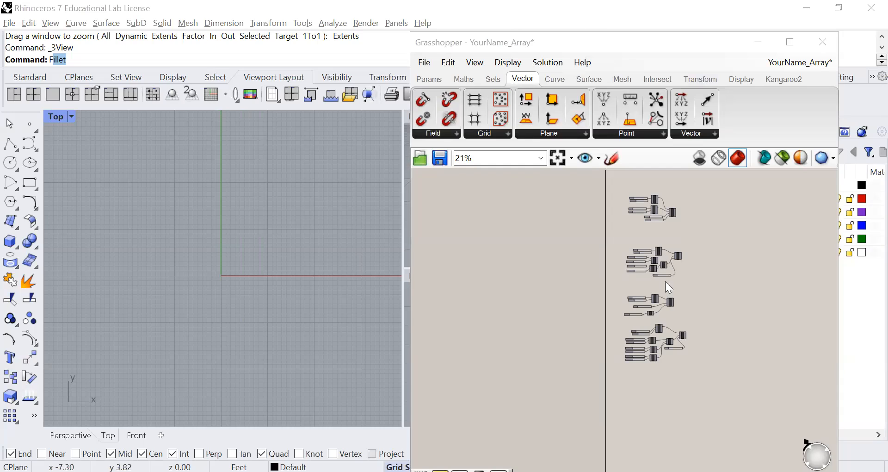
Step: Examine the rectangular array definition's sliders and components, and check which Array components are available
scroll(660, 210, up, 3)
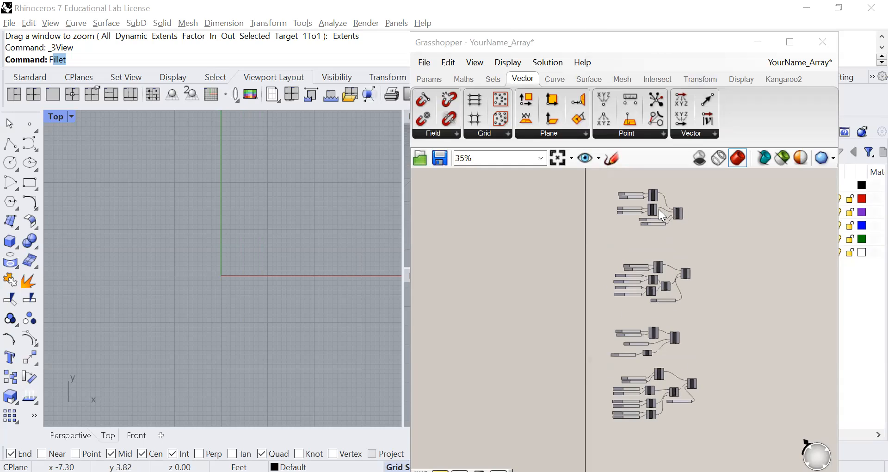
scroll(667, 300, up, 3)
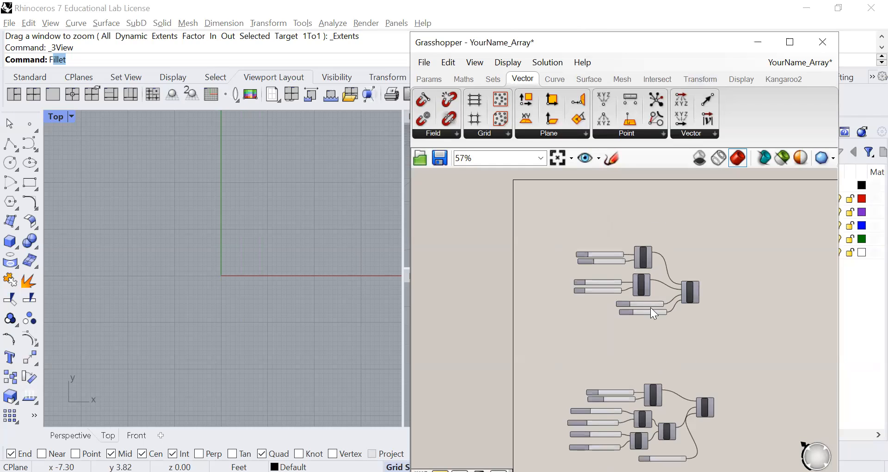
scroll(651, 307, up, 5)
right_drag(550, 366, 518, 378)
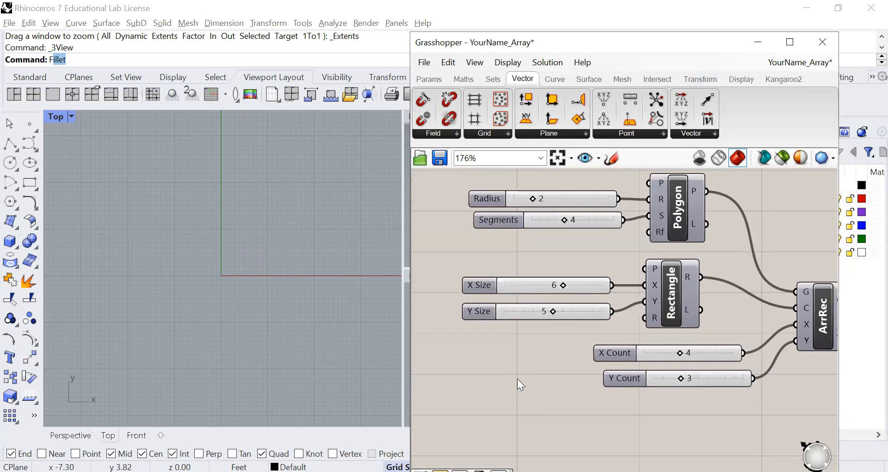
scroll(517, 378, down, 1)
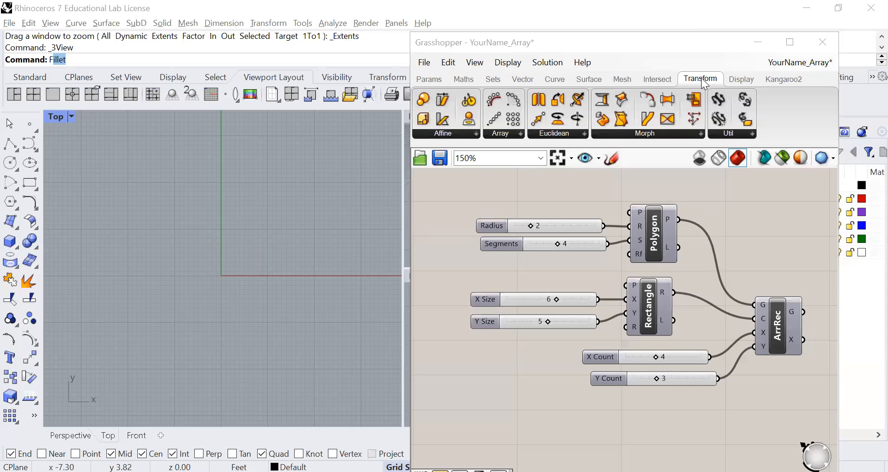
mouse_move(701, 78)
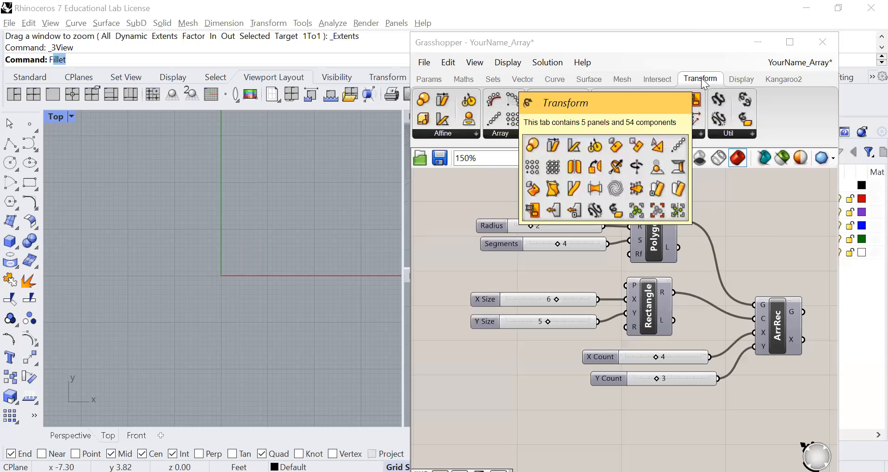
click(506, 133)
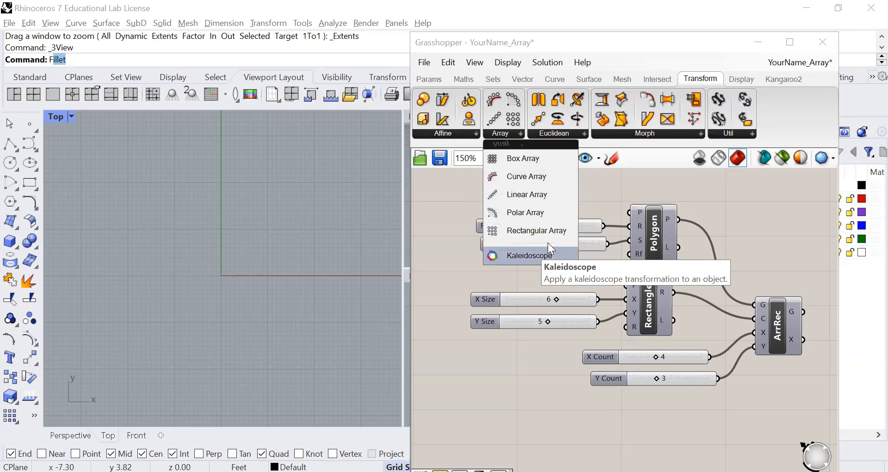
click(534, 357)
right_drag(534, 357, 512, 345)
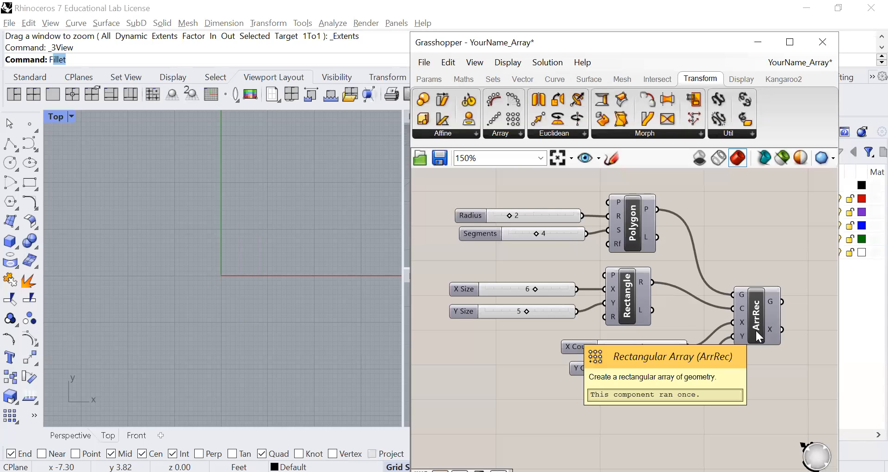
Step: Turn on the preview for all components of the rectangular array definition
drag(783, 183, 443, 389)
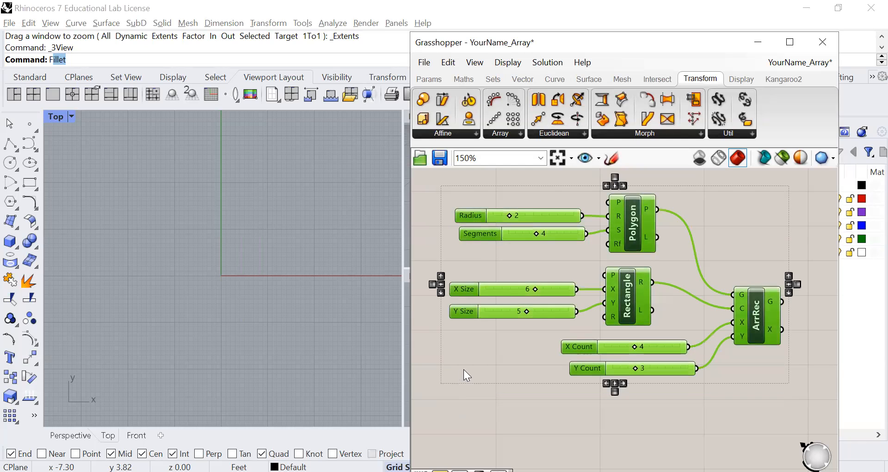
right_click(483, 353)
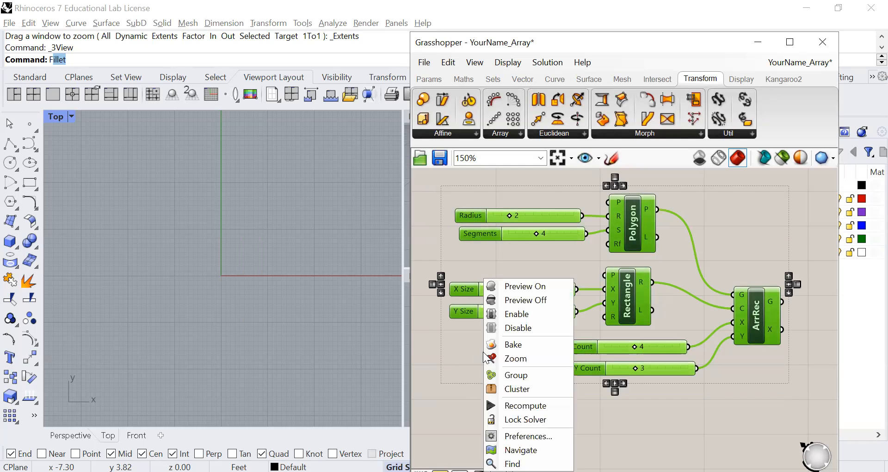
click(508, 287)
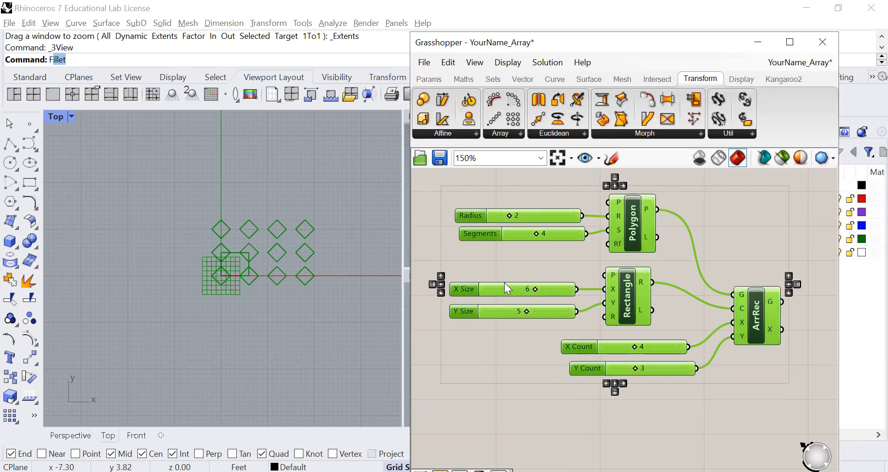
click(431, 344)
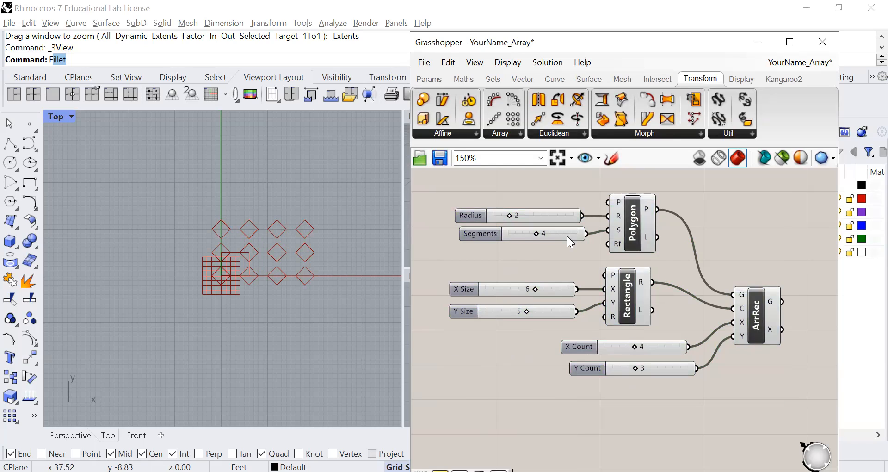
Step: Examine the Polygon and ArrRec components with their previewed geometry, and find Rectangular Array among the Array components
click(635, 228)
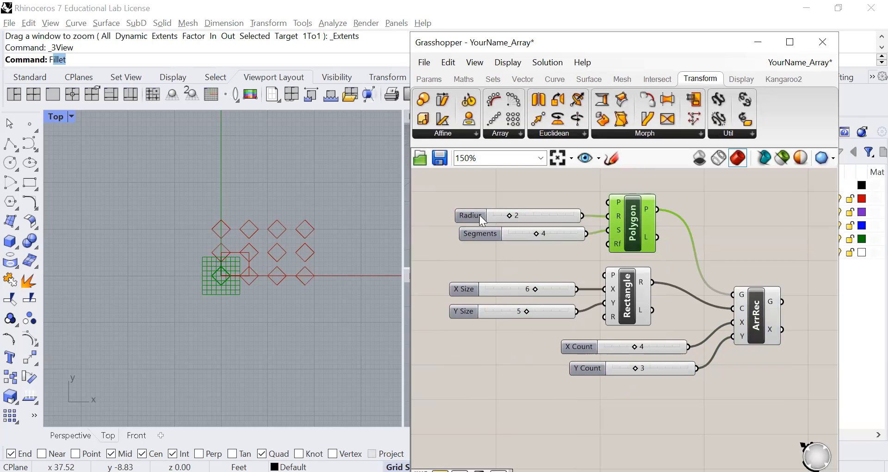
drag(496, 217, 502, 218)
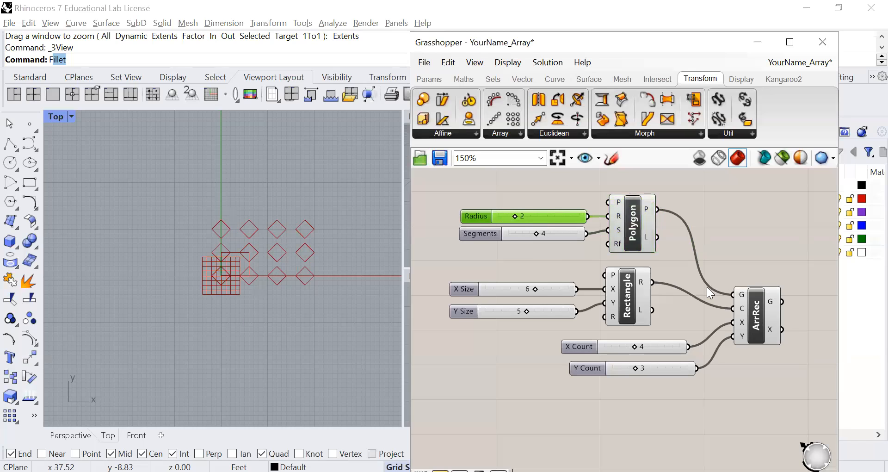
click(761, 325)
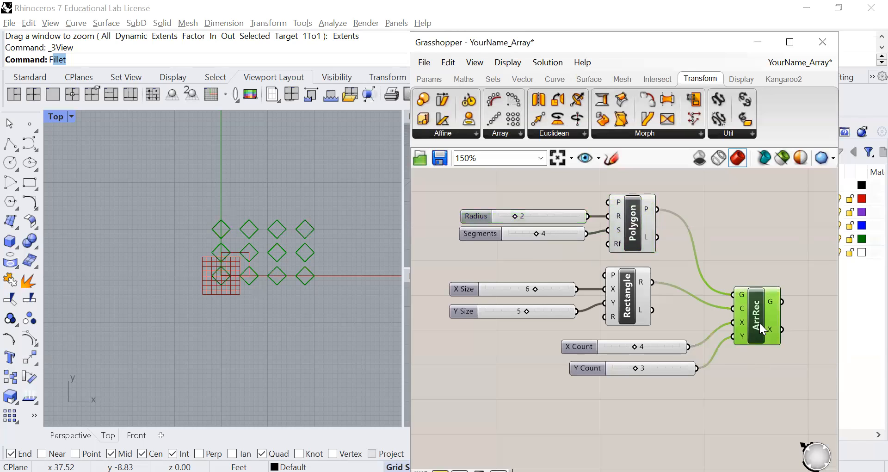
click(513, 133)
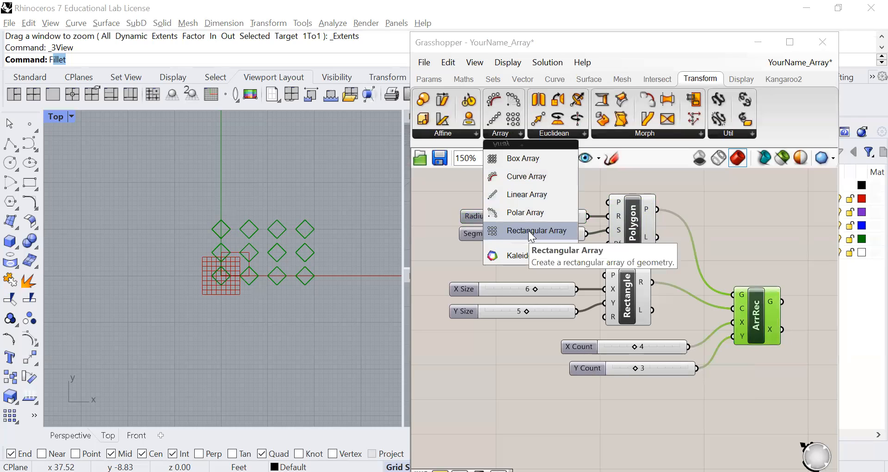
click(728, 250)
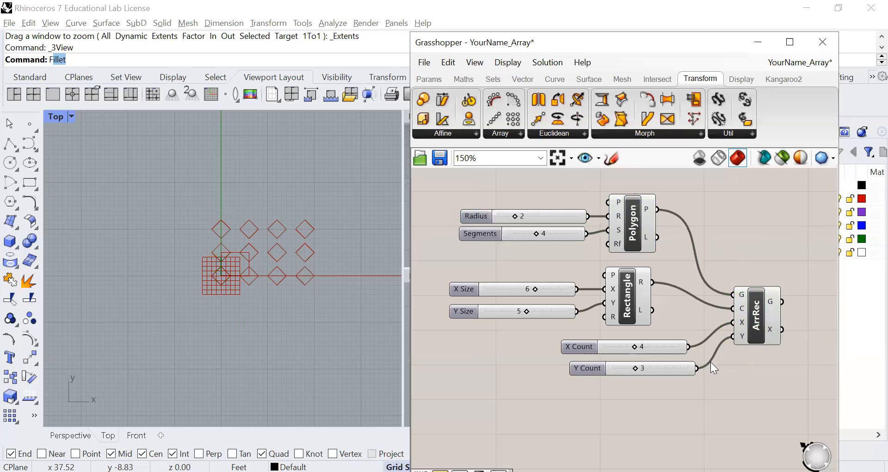
Step: Highlight the array's Rectangle cell and set its X Size to 5
click(632, 309)
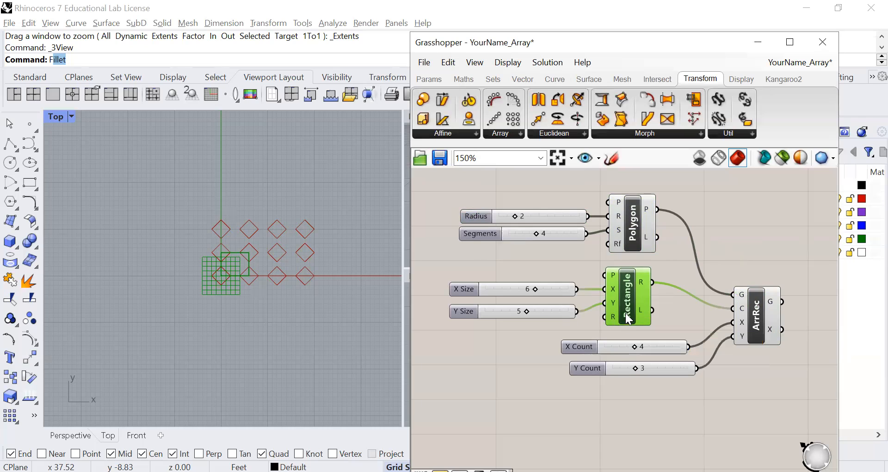
scroll(632, 313, up, 1)
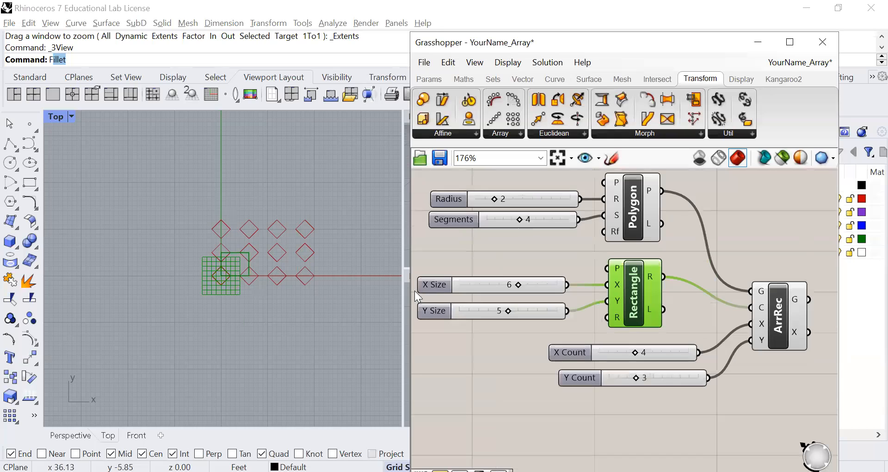
scroll(214, 268, up, 3)
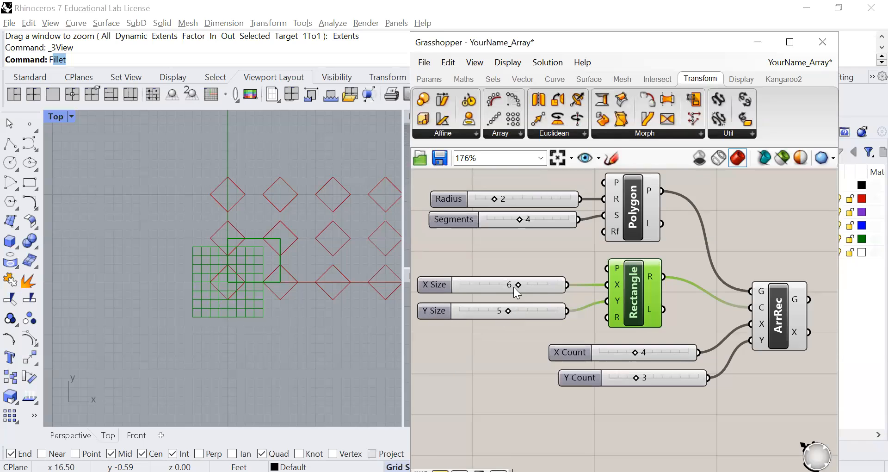
drag(517, 286, 510, 310)
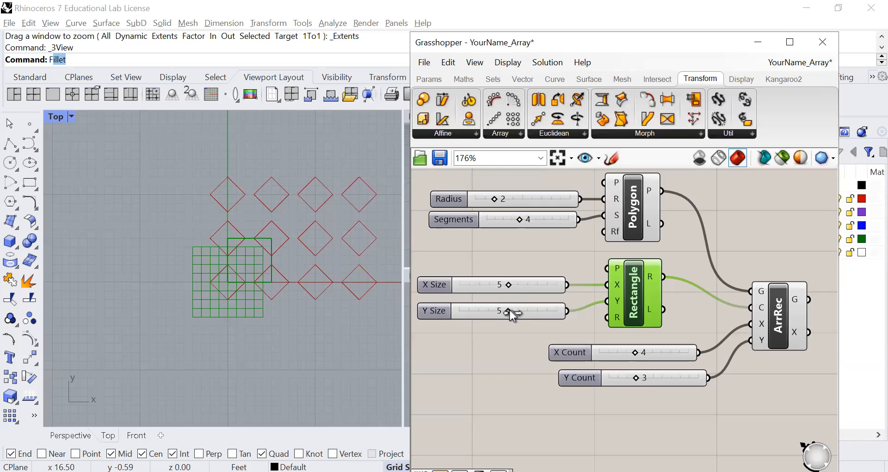
Step: Set the rectangular array's X Count to 5 and Y Count to 4
right_drag(619, 390, 594, 360)
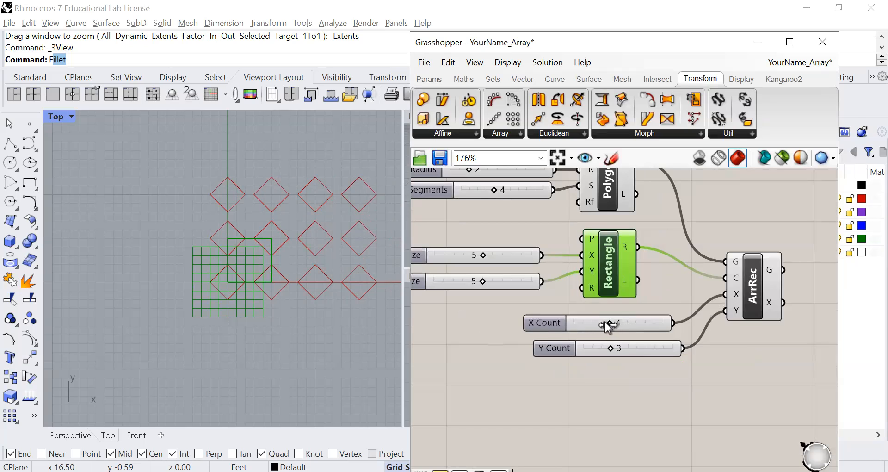
right_drag(272, 331, 196, 353)
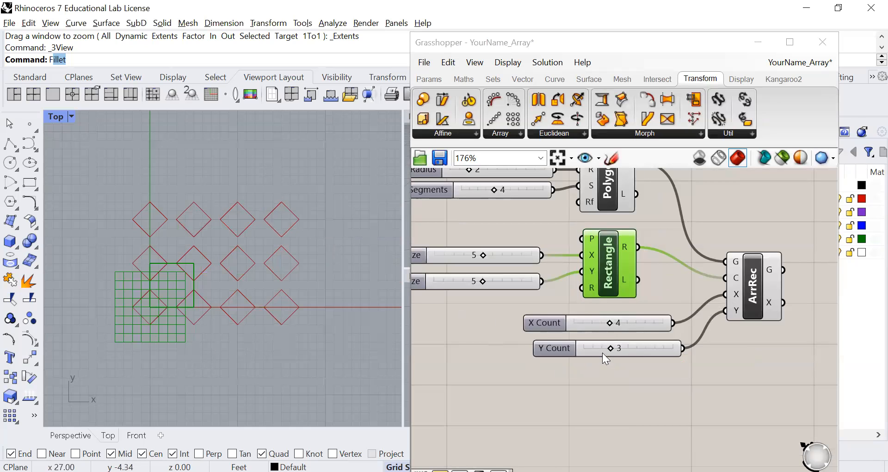
drag(609, 322, 620, 324)
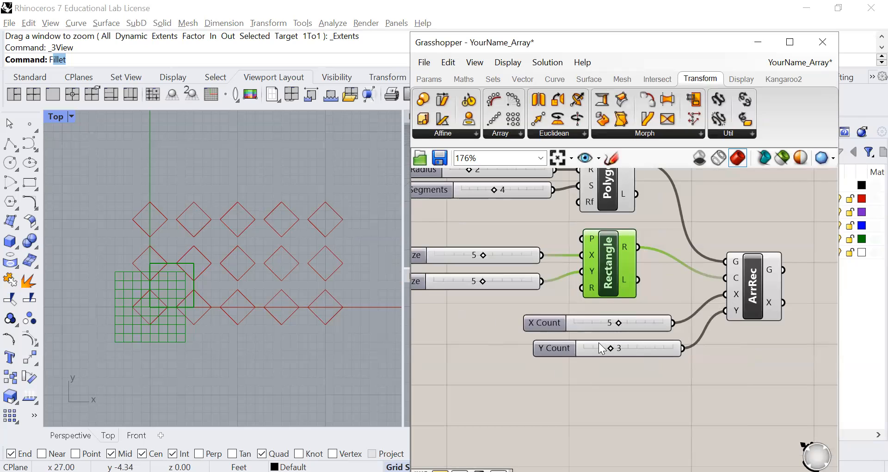
drag(608, 349, 620, 351)
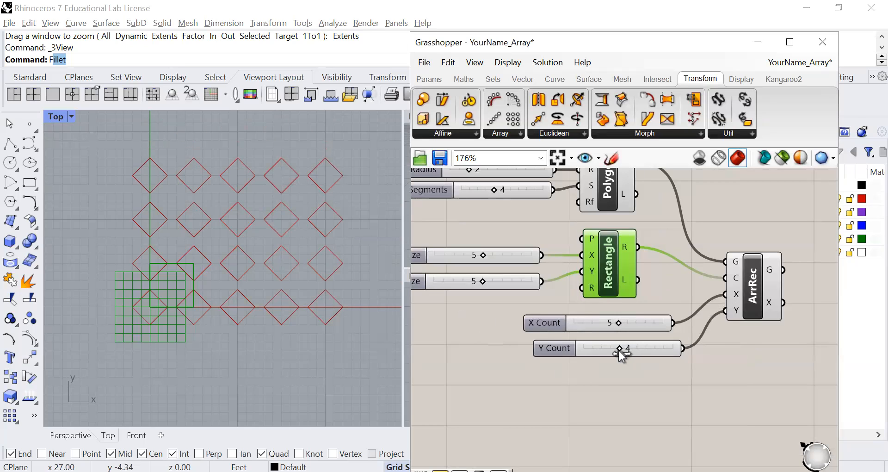
Step: Review the whole rectangular array definition and look through the available primitive curve components
scroll(530, 306, down, 2)
right_drag(504, 292, 505, 321)
scroll(532, 282, up, 2)
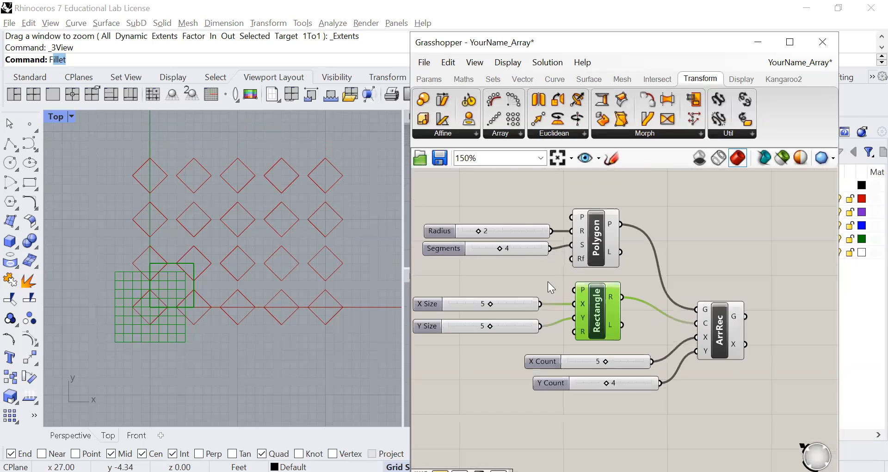
right_drag(507, 276, 550, 275)
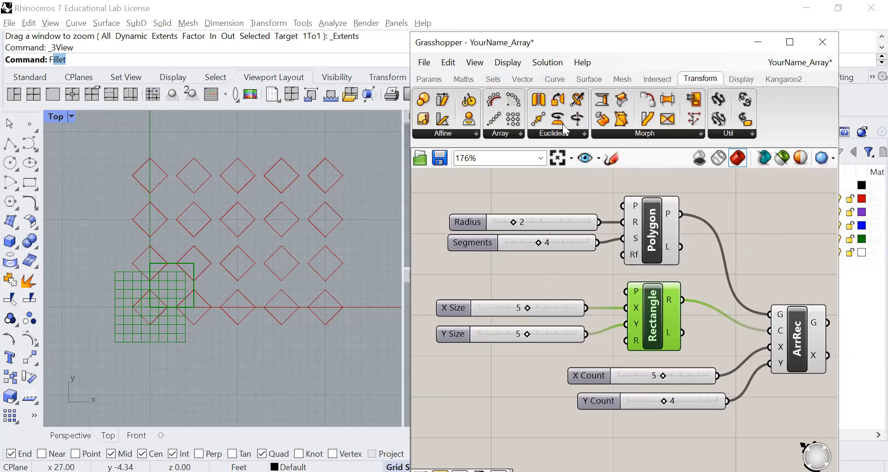
click(563, 83)
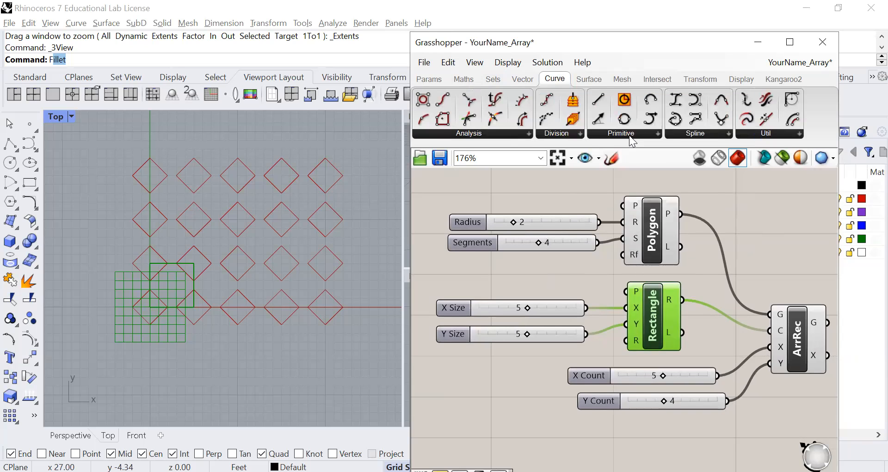
click(629, 134)
click(537, 191)
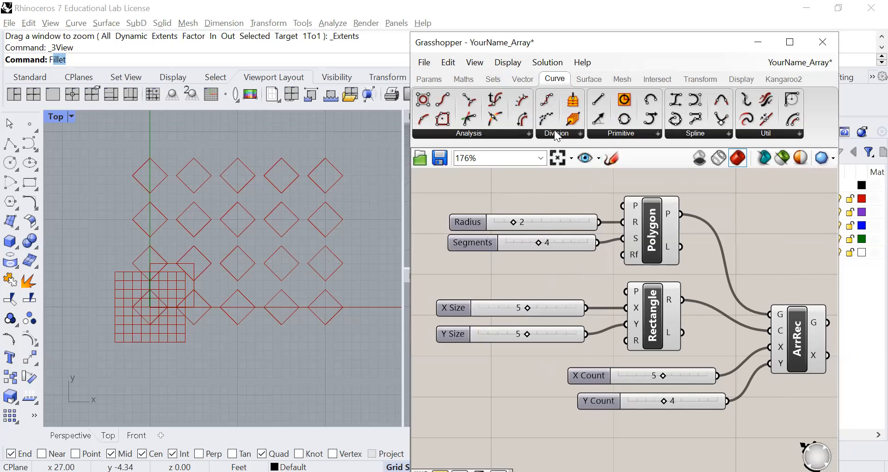
click(694, 78)
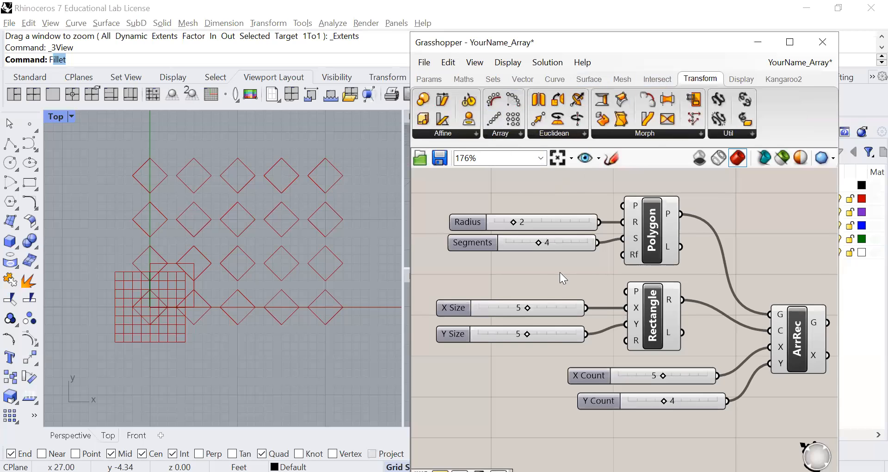
Step: Turn off the preview for all components of the rectangular array definition
scroll(518, 372, down, 4)
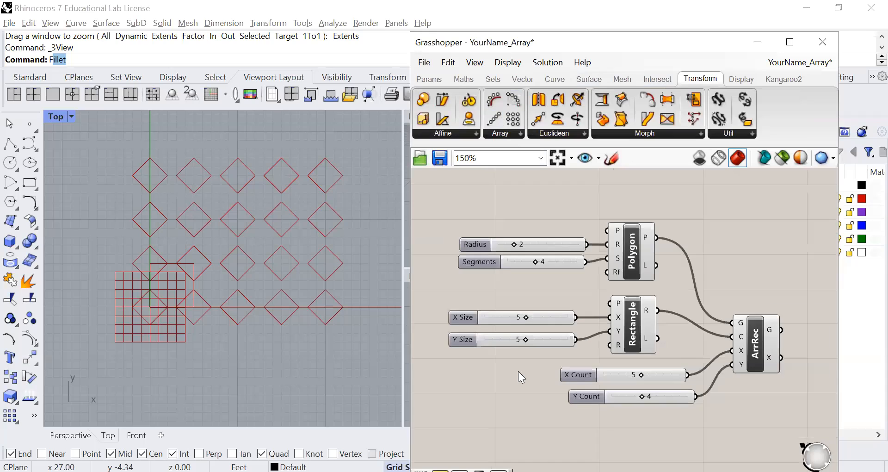
right_drag(515, 377, 505, 341)
drag(692, 231, 476, 352)
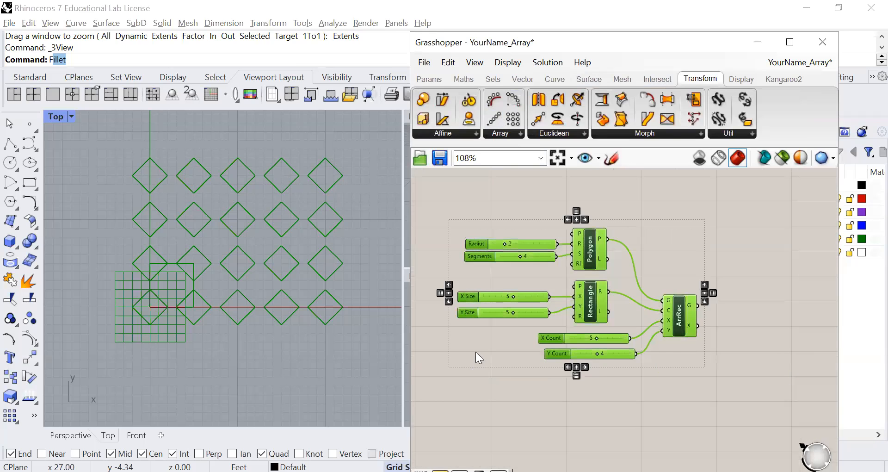
right_click(476, 351)
click(501, 289)
right_click(478, 327)
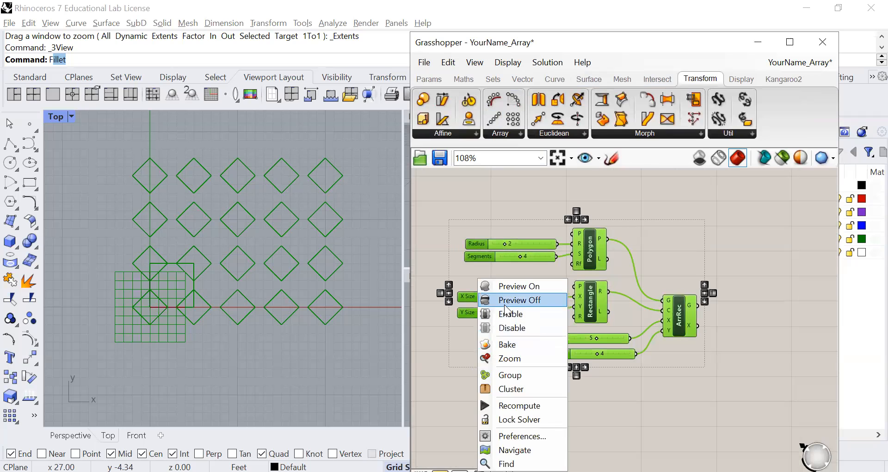
click(505, 304)
Step: Turn on the preview for all components of the linear array definition below the rectangular one and bring it into view
scroll(508, 334, down, 3)
right_drag(508, 316, 525, 237)
click(509, 308)
scroll(535, 298, up, 1)
scroll(533, 316, up, 2)
right_drag(533, 316, 600, 257)
drag(773, 231, 444, 434)
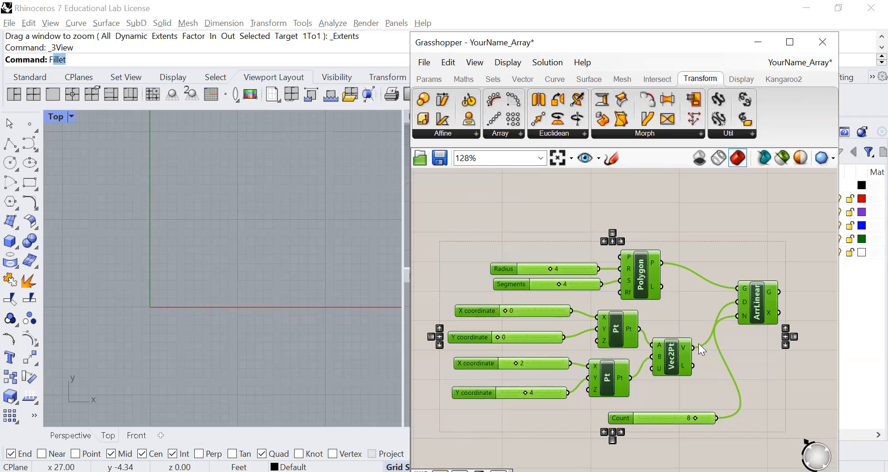
right_click(458, 265)
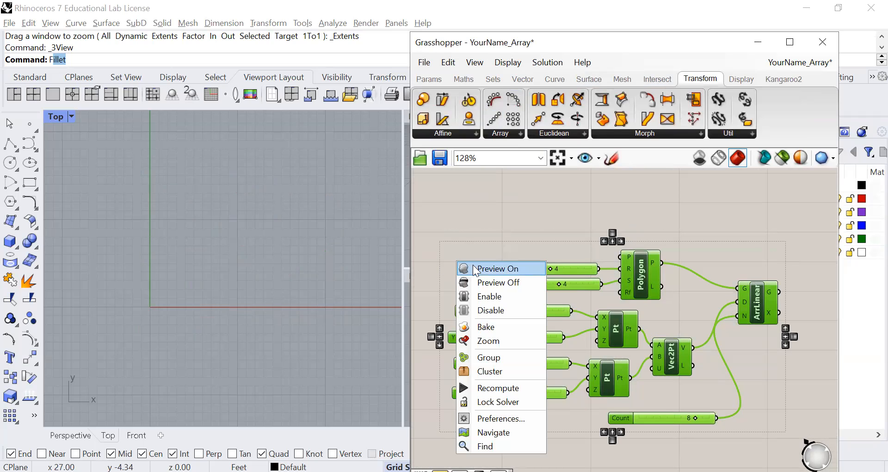
click(472, 268)
scroll(275, 276, down, 2)
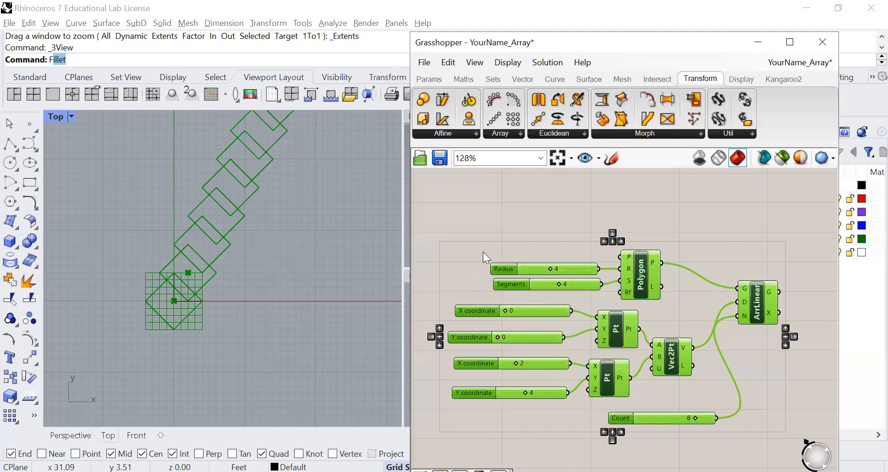
click(512, 238)
scroll(640, 277, up, 3)
scroll(643, 284, down, 2)
right_drag(691, 284, 695, 252)
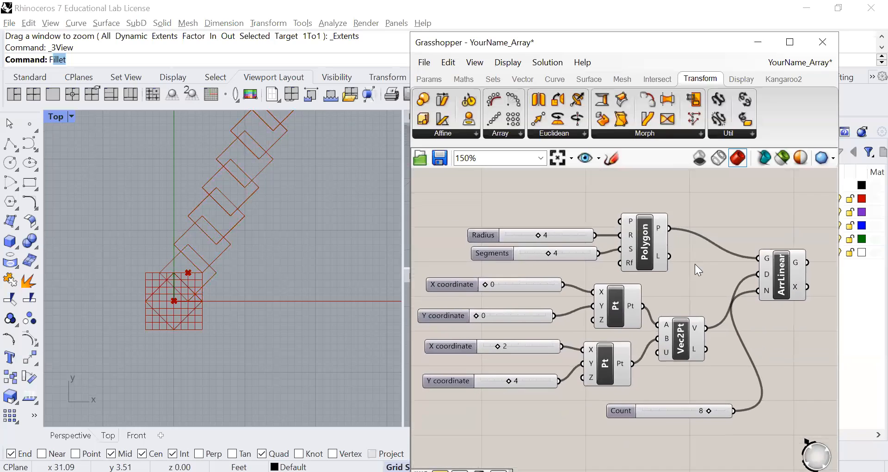
Step: Set the linear array polygon's Segments to 5 and shift the Segments slider slightly left
click(781, 285)
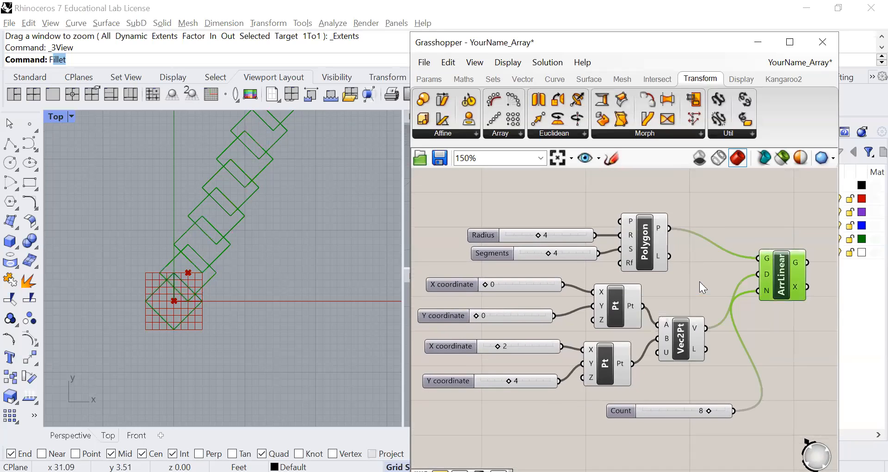
scroll(618, 274, up, 1)
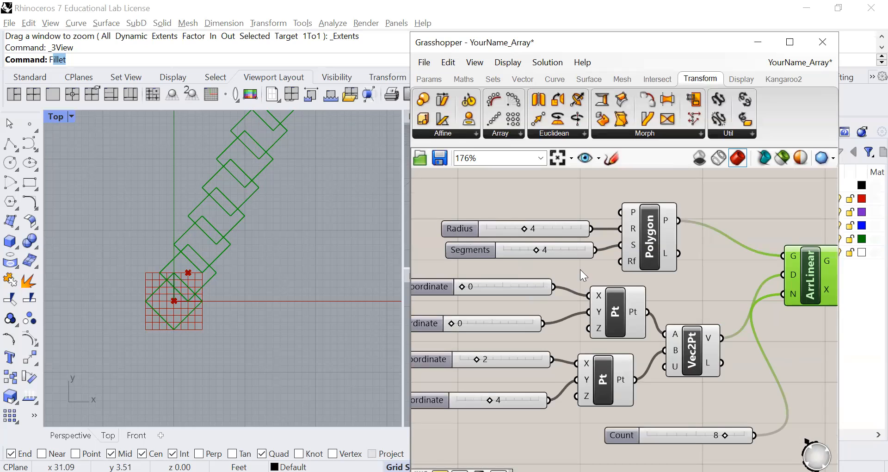
click(541, 231)
mouse_move(543, 234)
mouse_down()
mouse_move(533, 232)
mouse_move(550, 235)
mouse_up()
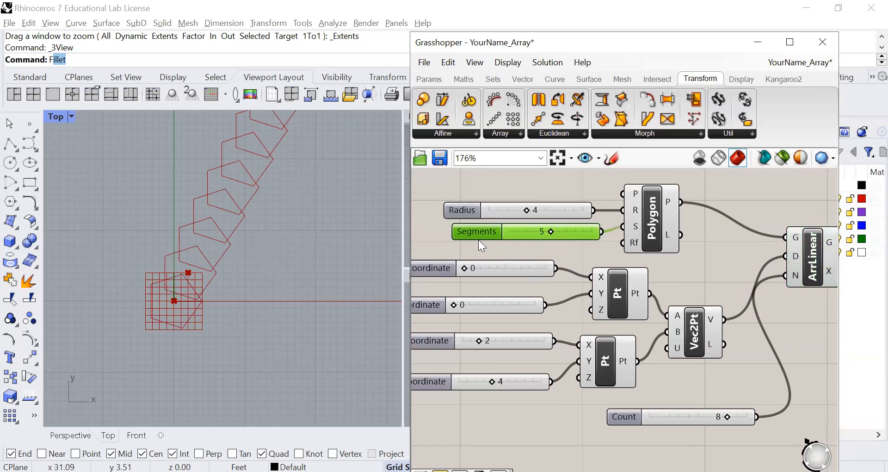
drag(466, 235, 454, 237)
Step: Nudge the first Pt component slightly left and raise the Vec2Pt component that feeds the linear array's direction
right_drag(508, 261, 578, 283)
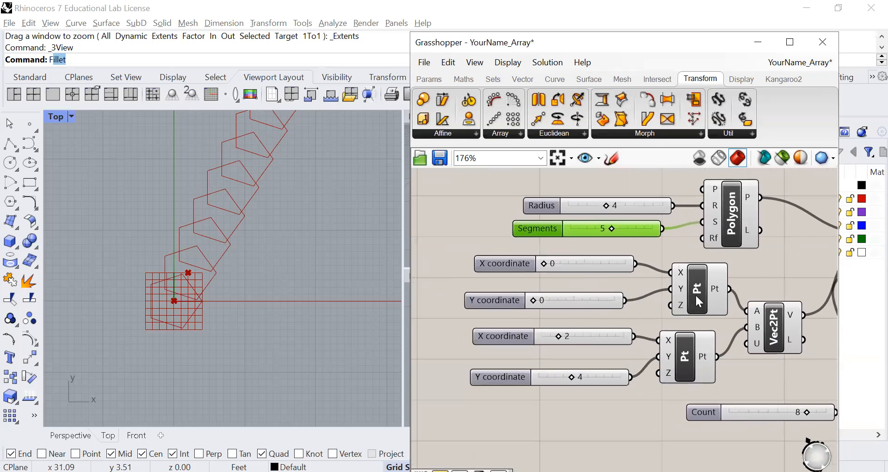
drag(699, 301, 695, 301)
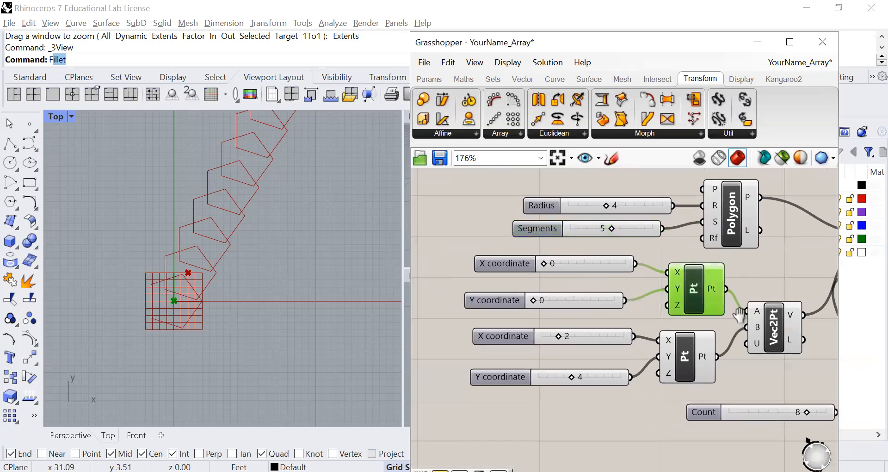
right_drag(739, 316, 662, 279)
drag(698, 292, 699, 269)
right_drag(750, 292, 724, 328)
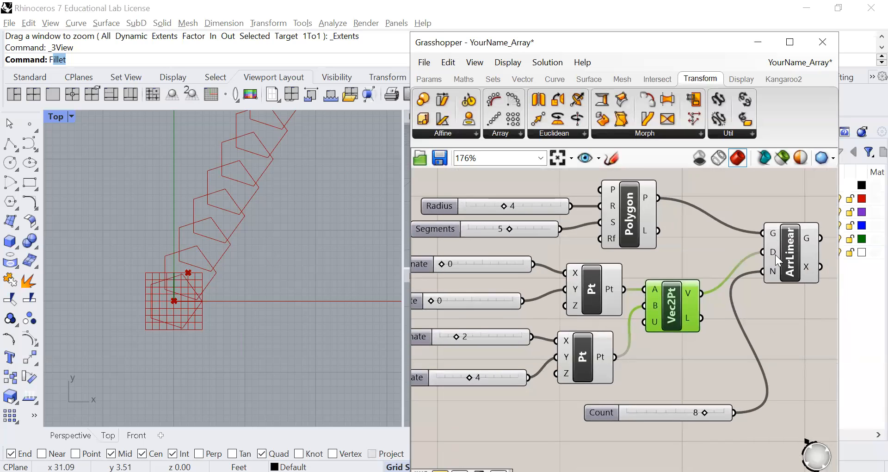
Step: Check the linear array's Count input and set the Count to 5
mouse_move(770, 274)
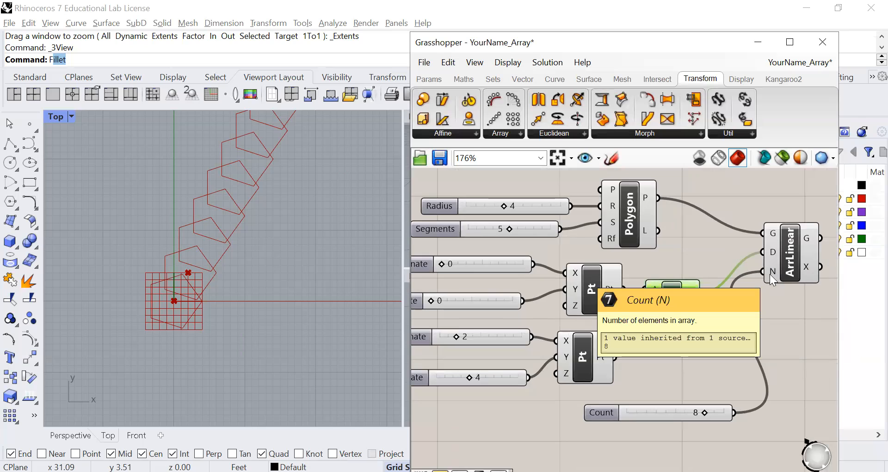
drag(704, 413, 680, 414)
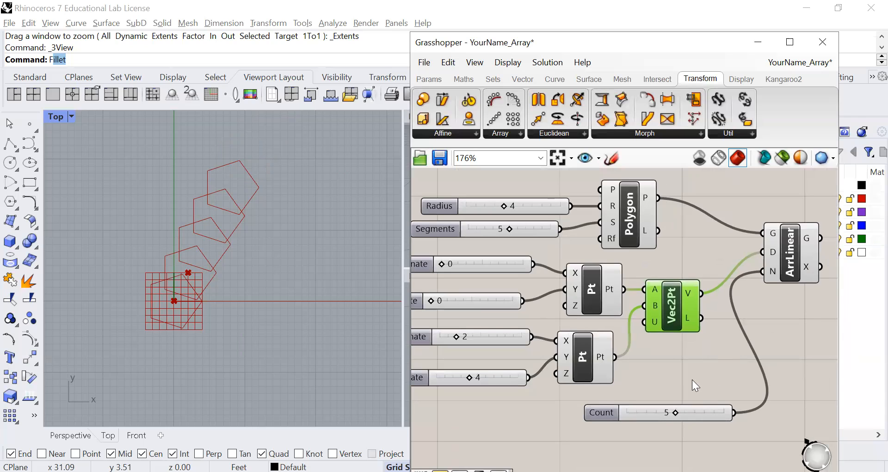
click(667, 348)
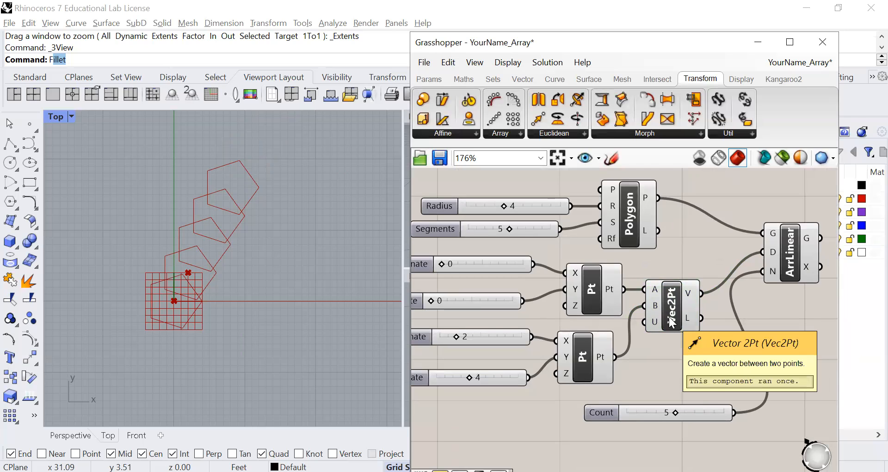
Step: Lower the Vec2Pt component slightly and locate the Vector 2Pt component among the vector components
drag(670, 319, 670, 325)
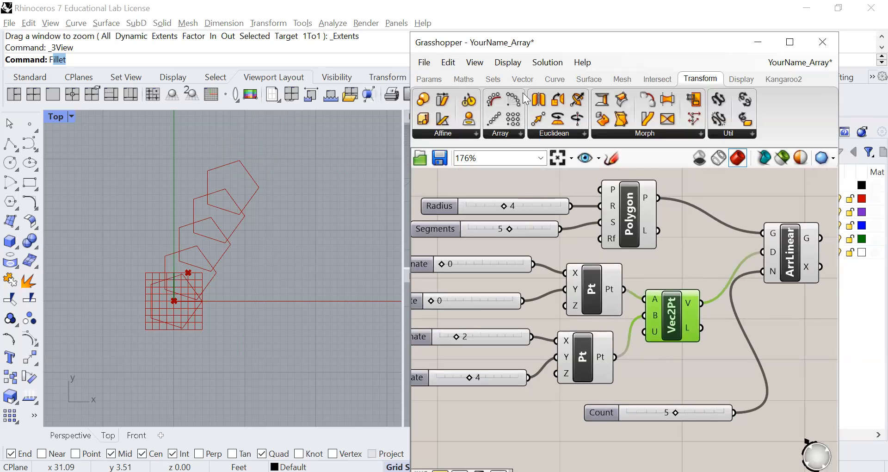
click(523, 79)
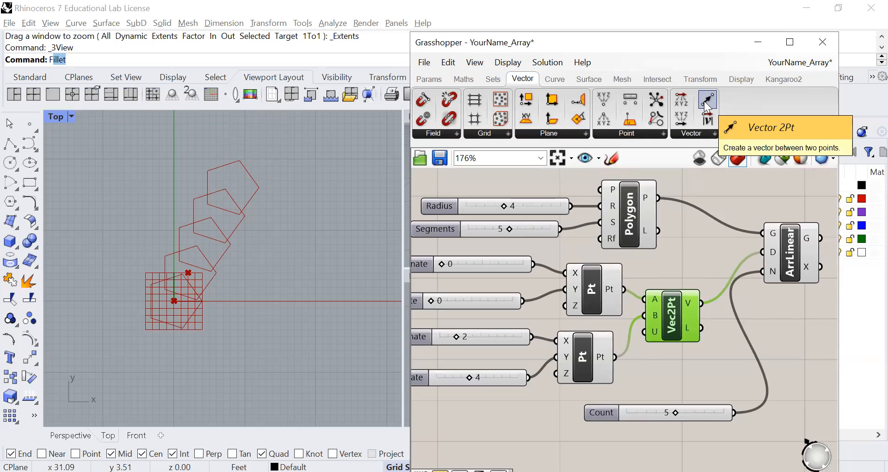
drag(672, 333, 676, 336)
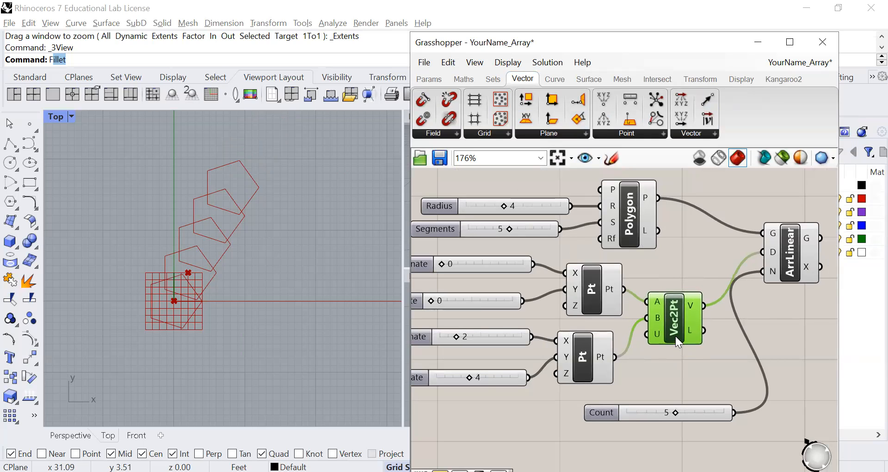
Step: Set the second point's Y coordinate to 5 and X coordinate to 6, and the linear array's Count to 7
right_drag(493, 283, 523, 291)
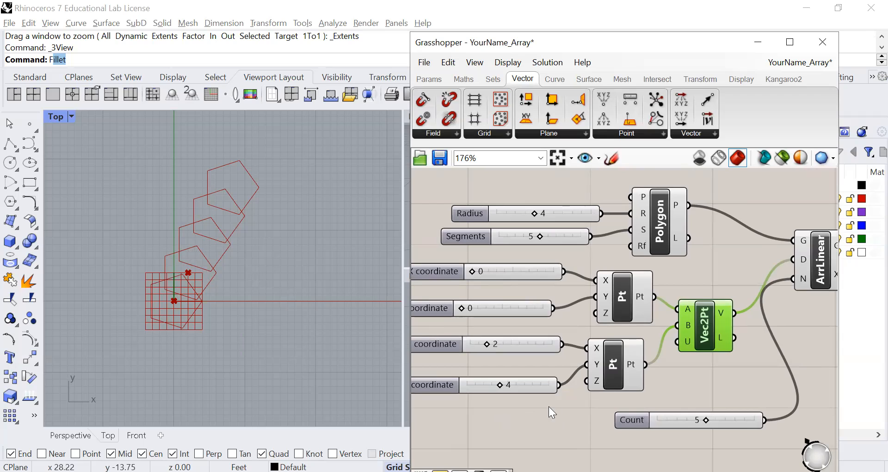
click(617, 374)
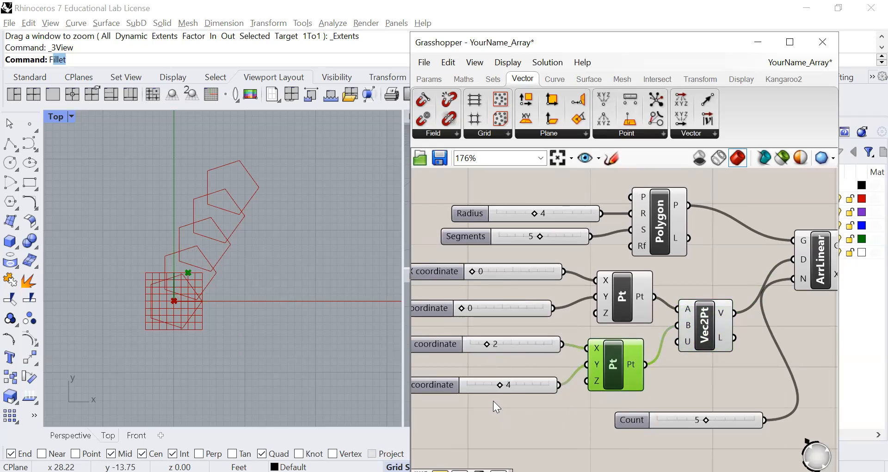
mouse_move(501, 385)
mouse_down()
mouse_move(517, 385)
mouse_move(503, 384)
mouse_up()
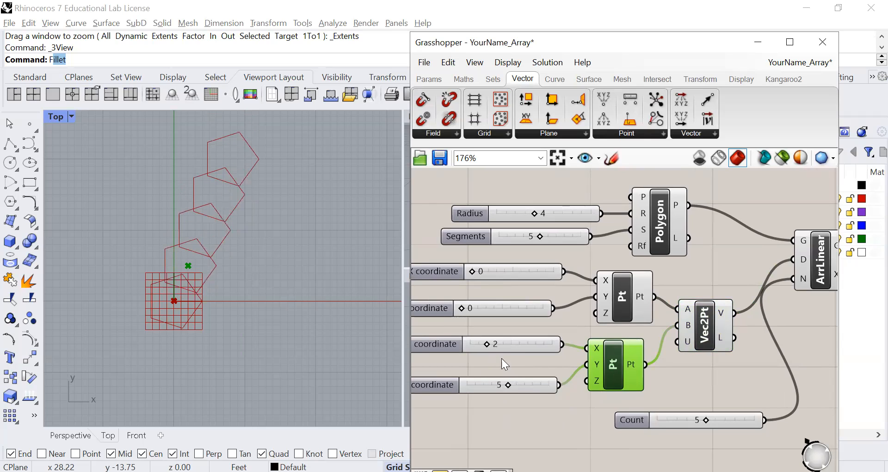
drag(484, 345, 504, 348)
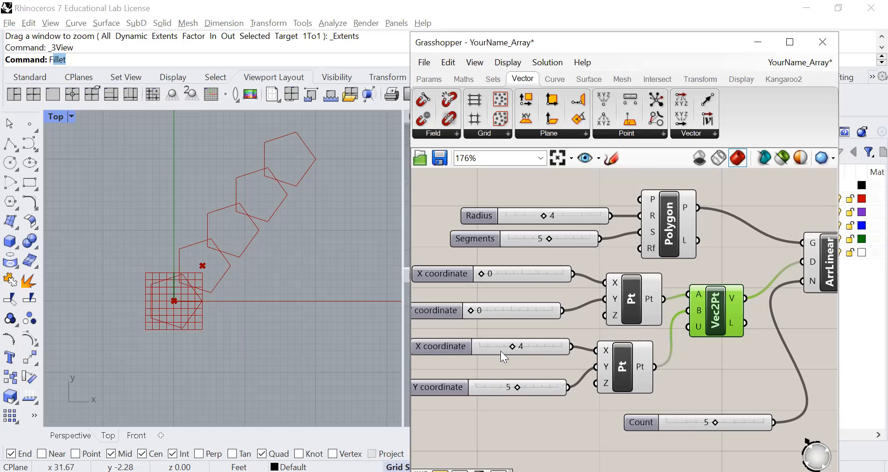
mouse_move(517, 345)
mouse_down()
mouse_move(535, 348)
mouse_move(528, 347)
mouse_up()
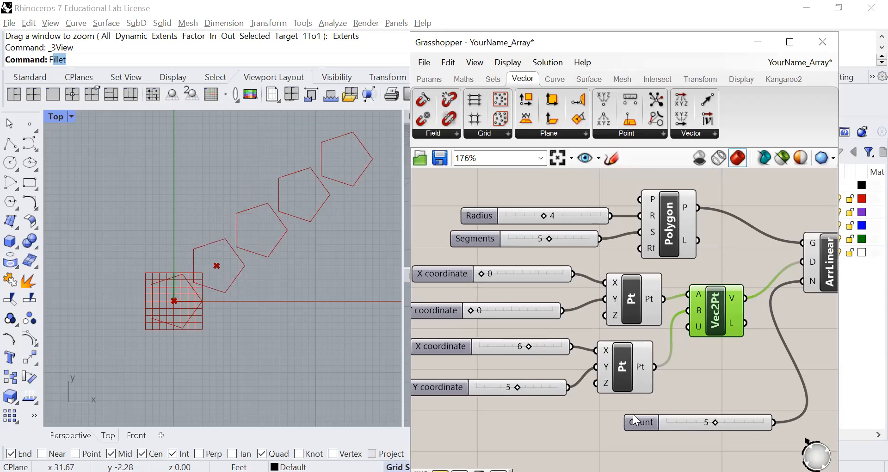
scroll(714, 419, down, 2)
drag(708, 421, 721, 421)
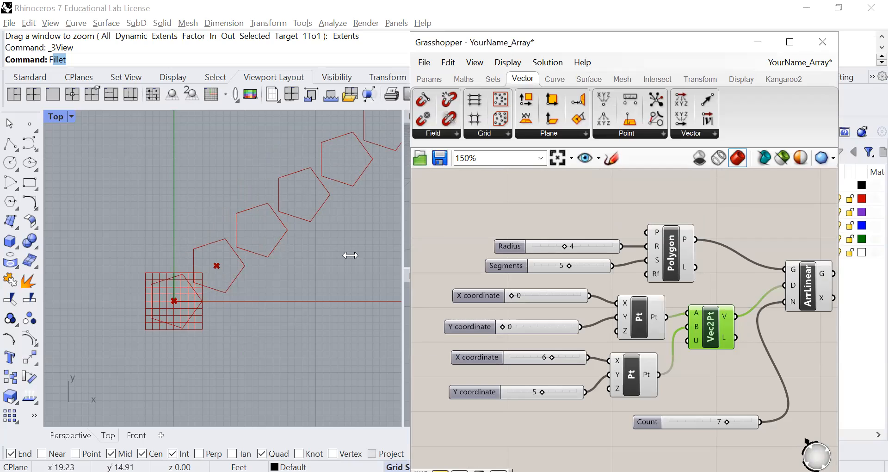
Step: Nudge the first Pt component up and the Vec2Pt component down, and highlight the first point in the viewport
drag(628, 315, 627, 311)
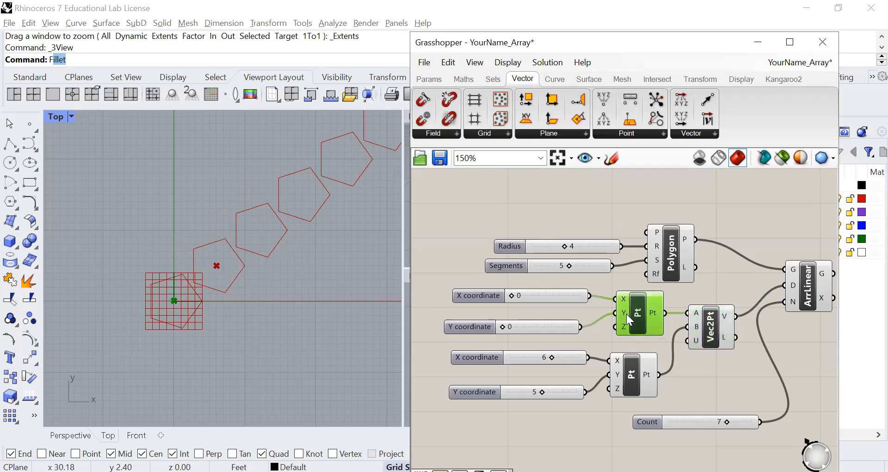
click(713, 334)
drag(713, 334, 718, 340)
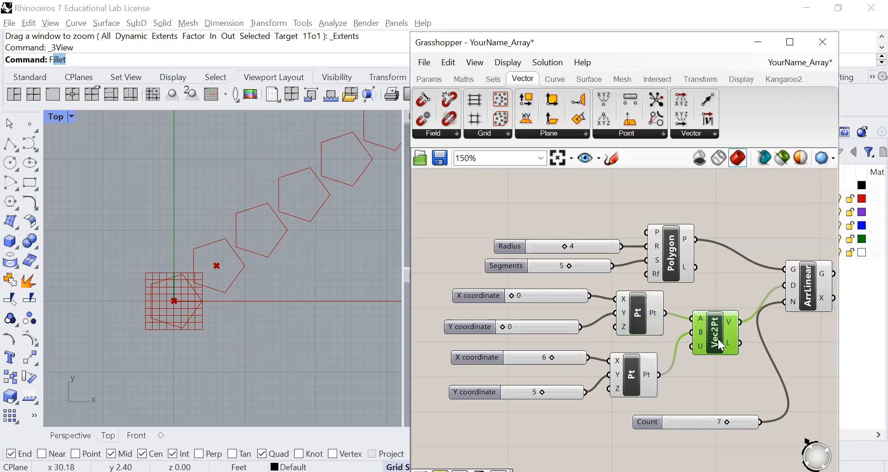
scroll(285, 287, down, 2)
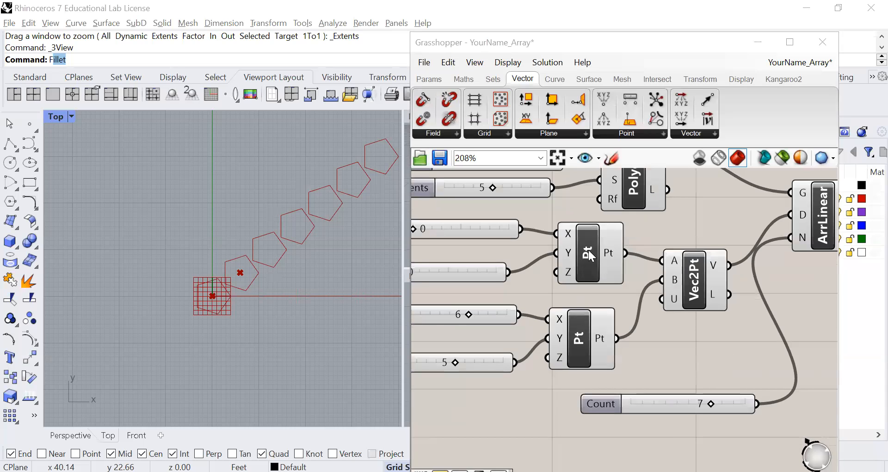
click(586, 259)
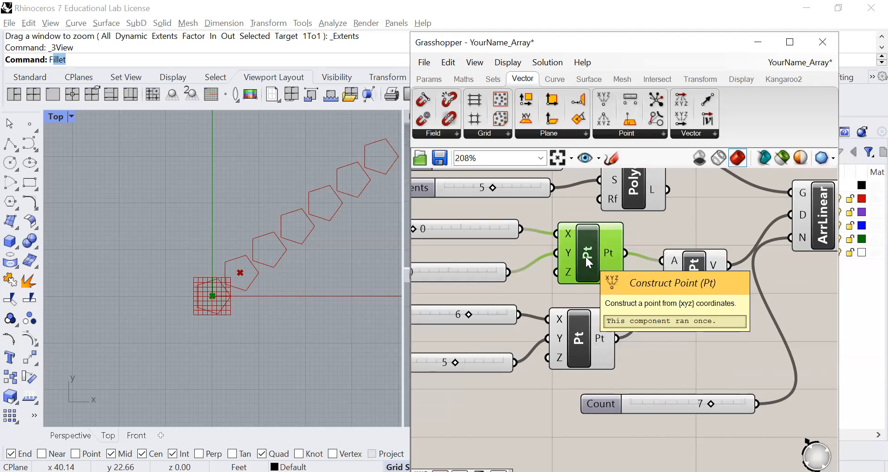
click(507, 420)
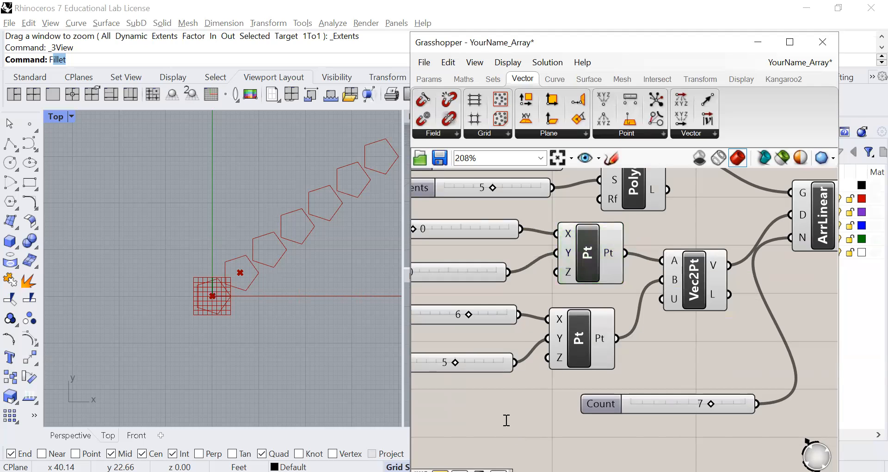
double_click(507, 420)
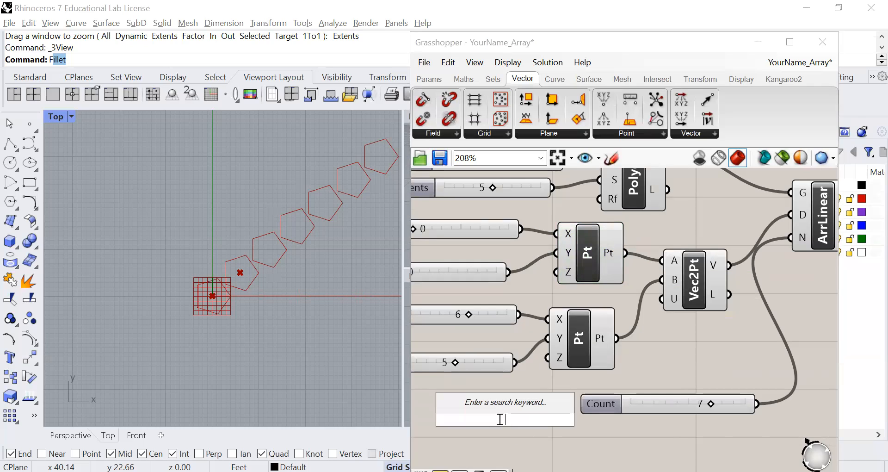
click(530, 297)
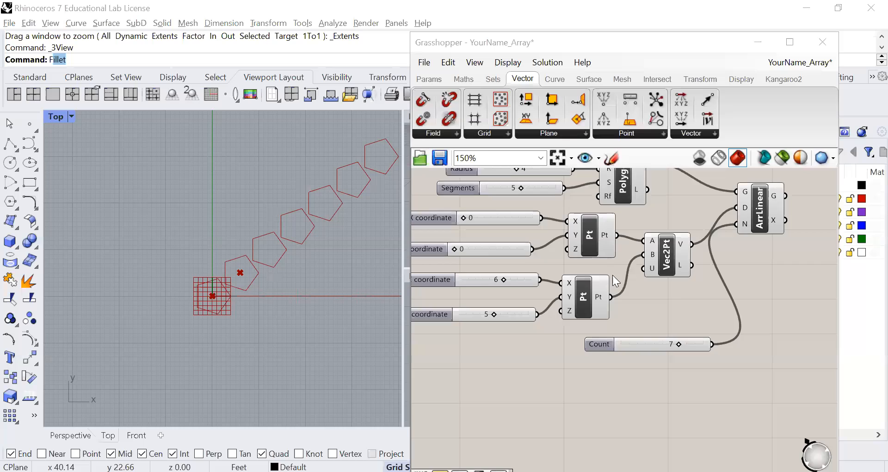
Step: Turn off the preview for all components of the linear array definition
scroll(613, 274, down, 3)
drag(728, 205, 482, 326)
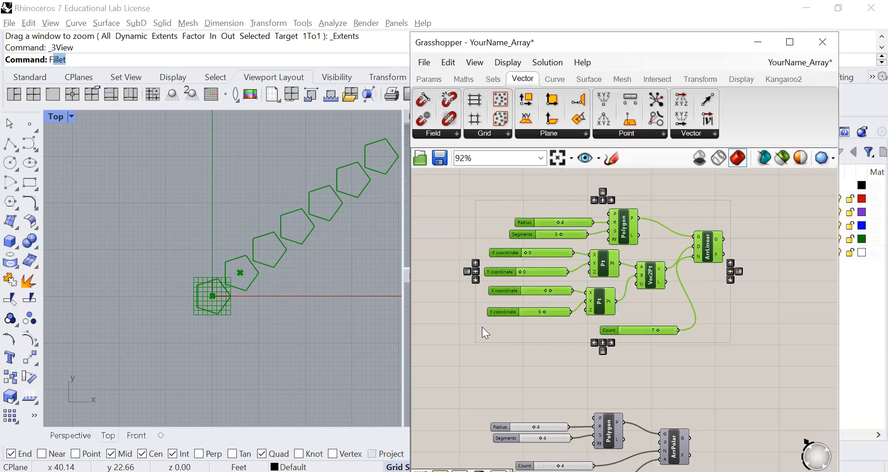
right_click(483, 327)
click(521, 304)
Step: Turn on the preview for all components of the polar array definition below the linear one
scroll(517, 306, down, 2)
right_drag(517, 306, 528, 200)
click(496, 291)
scroll(535, 252, up, 3)
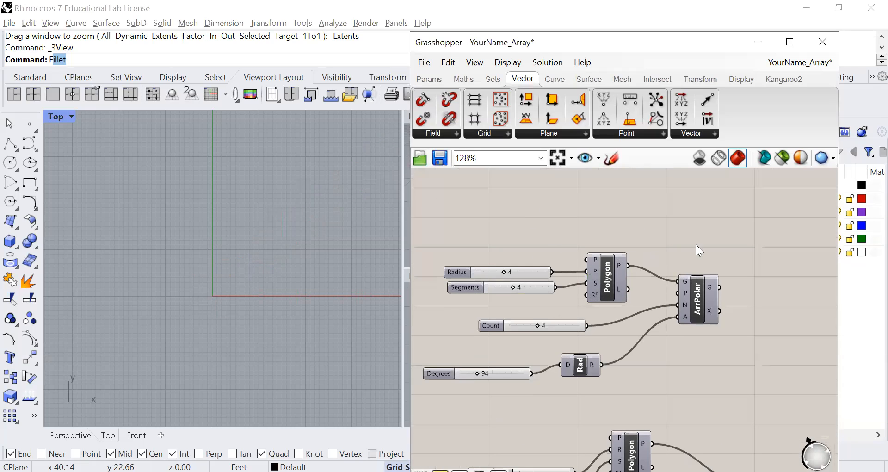
drag(706, 227, 447, 405)
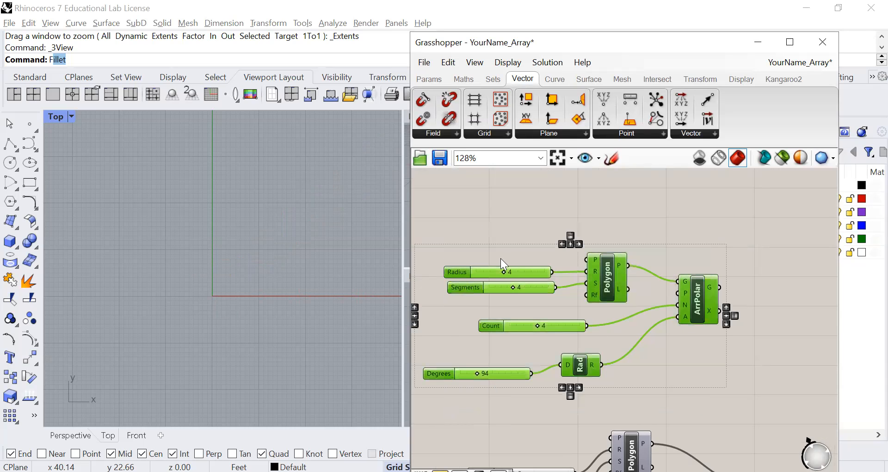
right_click(476, 223)
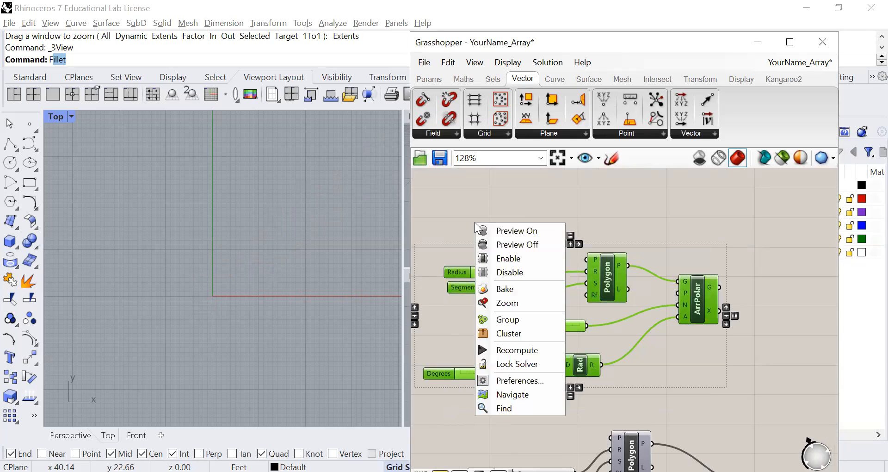
click(512, 235)
click(455, 240)
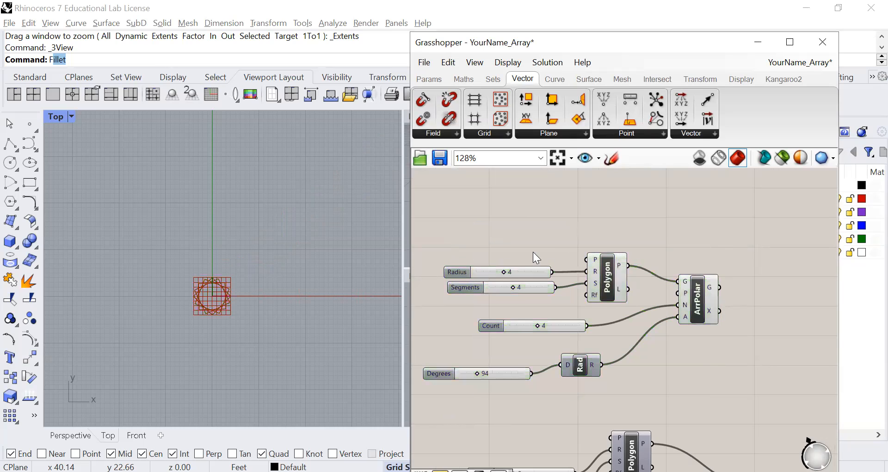
Step: Set the Radius of the polar array's polygon to 3
scroll(601, 293, up, 3)
scroll(592, 262, up, 1)
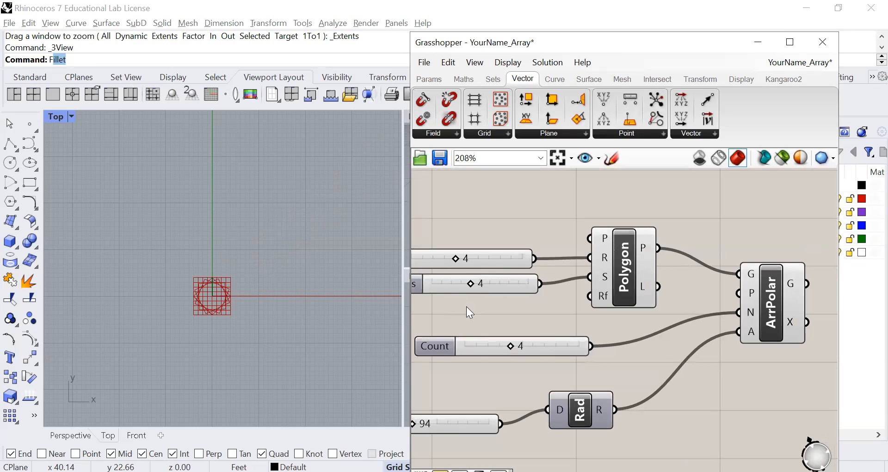
right_drag(467, 306, 508, 282)
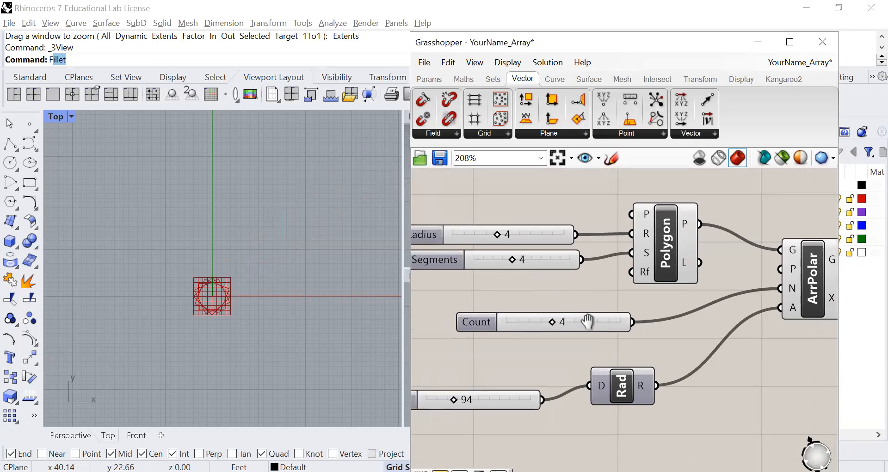
scroll(564, 317, up, 2)
scroll(534, 306, down, 1)
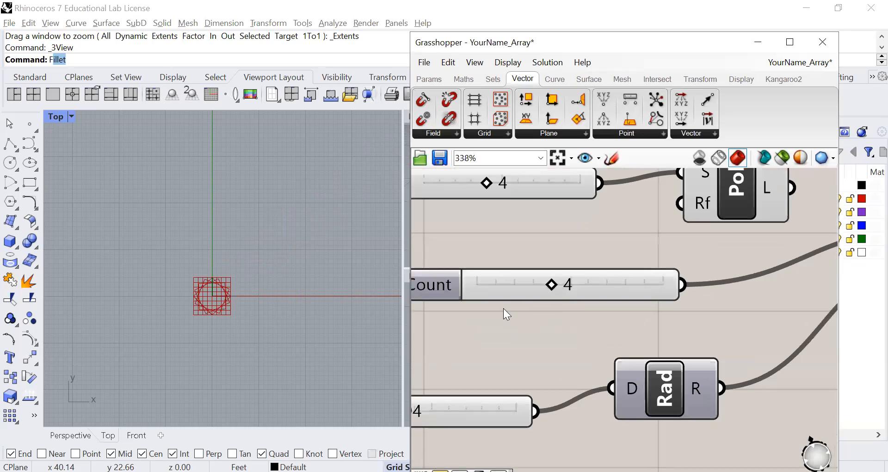
scroll(548, 284, down, 2)
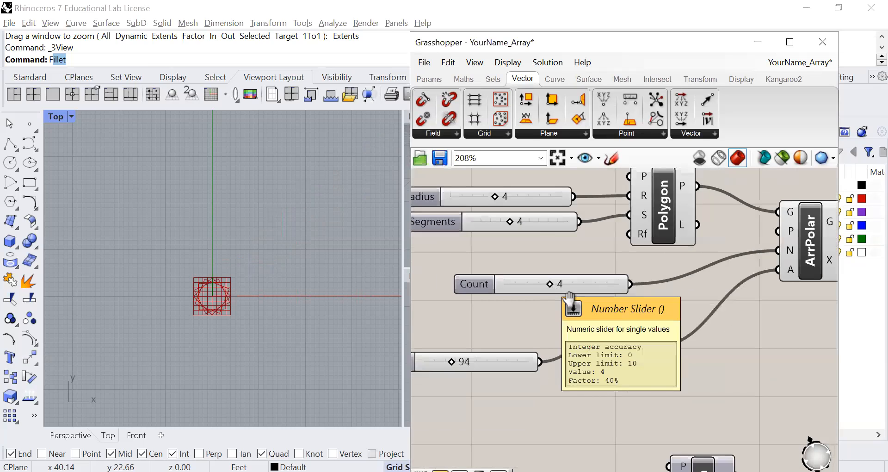
drag(549, 238, 537, 239)
scroll(210, 335, up, 3)
scroll(219, 311, up, 2)
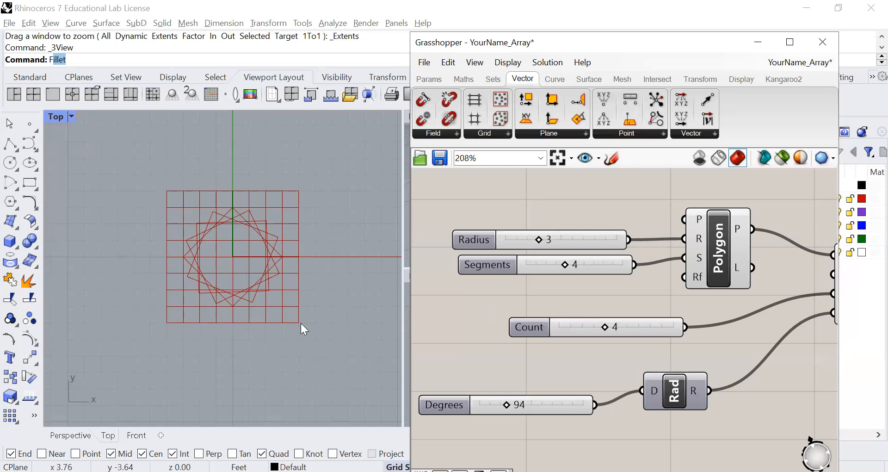
Step: Set the Degrees slider of the polar array to 220
scroll(301, 324, down, 1)
scroll(477, 358, down, 2)
right_drag(477, 358, 475, 340)
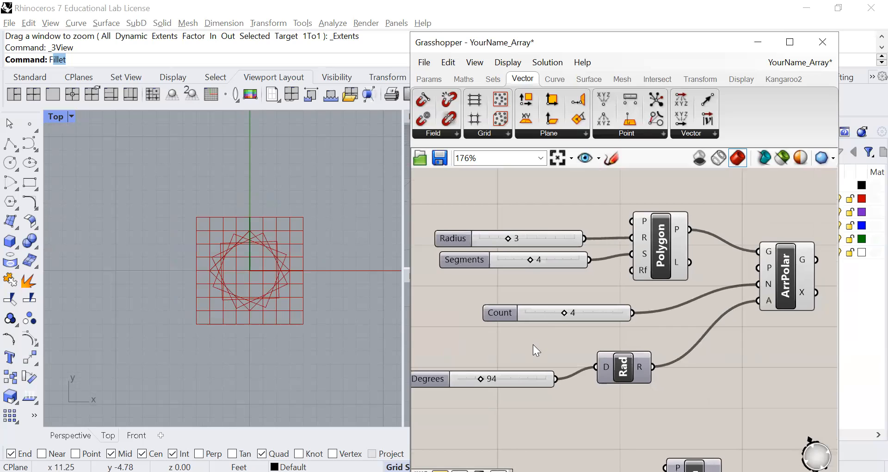
right_drag(533, 345, 590, 311)
scroll(550, 376, up, 1)
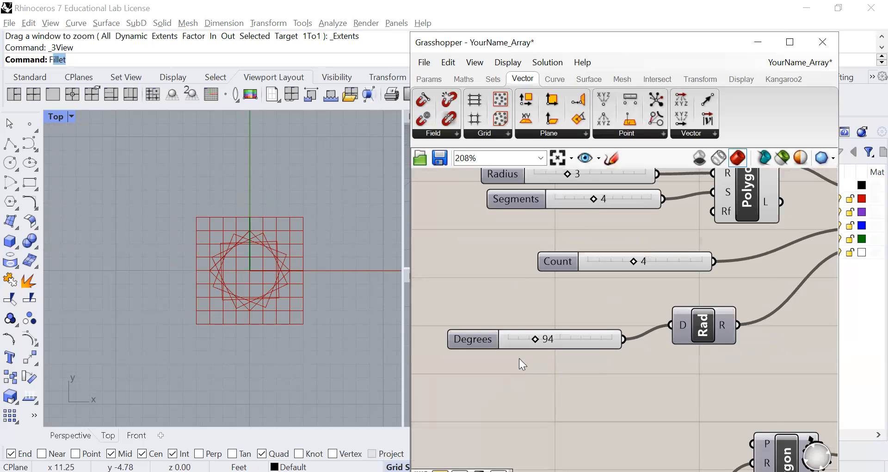
scroll(520, 359, down, 1)
right_drag(576, 311, 556, 322)
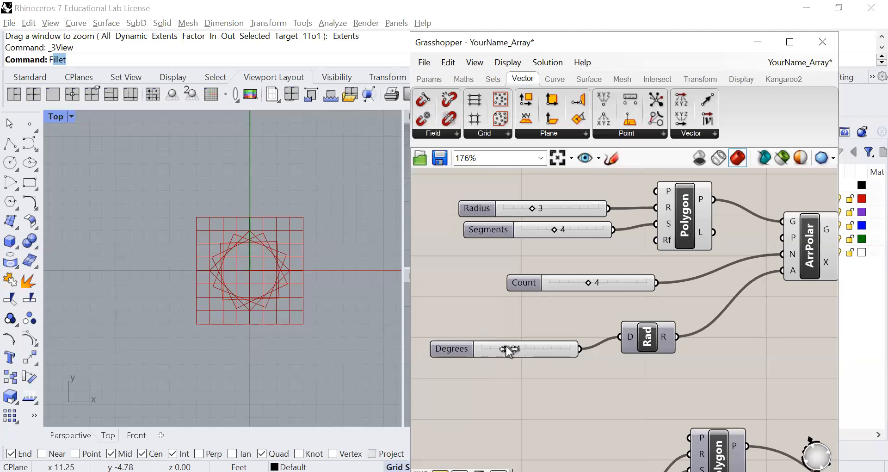
scroll(509, 351, up, 2)
mouse_move(508, 350)
mouse_down()
mouse_move(544, 352)
mouse_move(482, 353)
mouse_move(569, 352)
mouse_move(513, 351)
mouse_up()
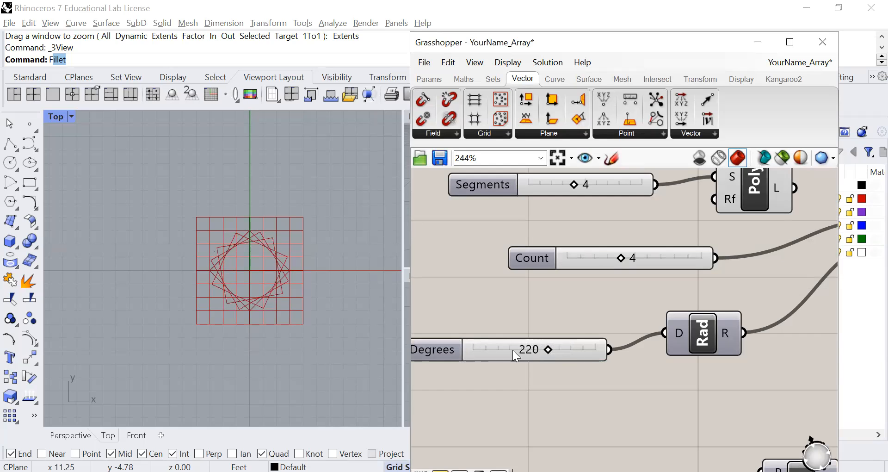
Step: Open the settings of the polar array's Degrees slider to check its numeric domain, and close them without changes
right_drag(460, 378, 685, 413)
right_drag(641, 332, 575, 300)
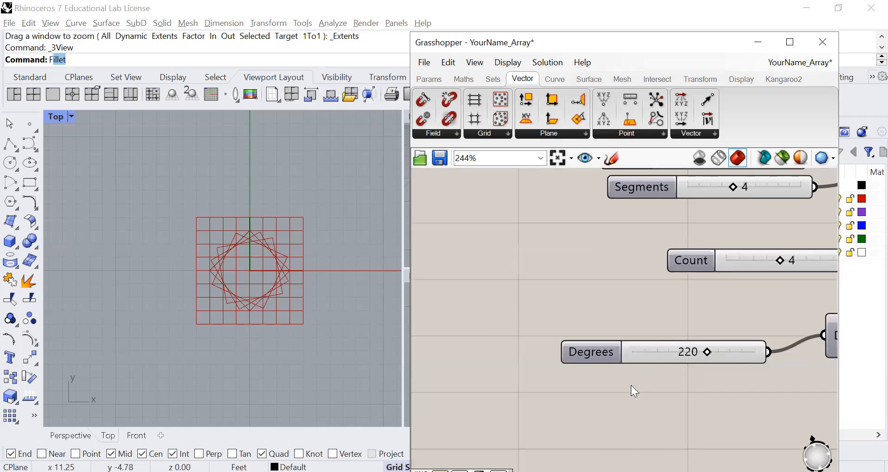
double_click(595, 355)
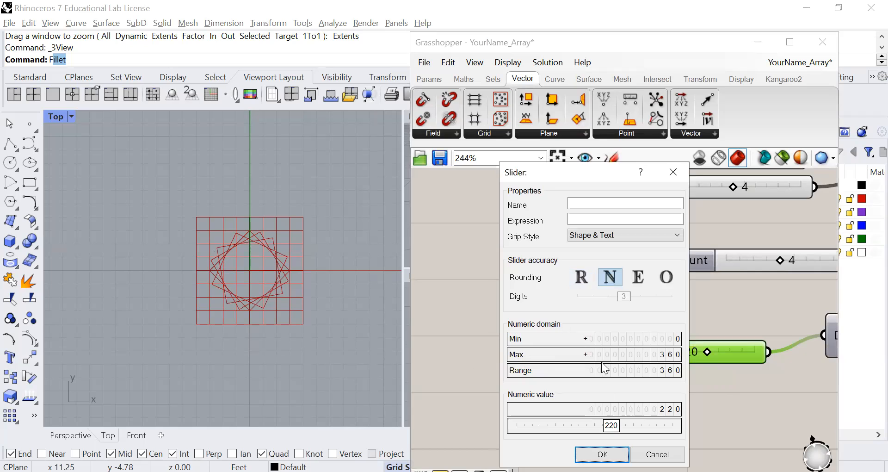
click(658, 455)
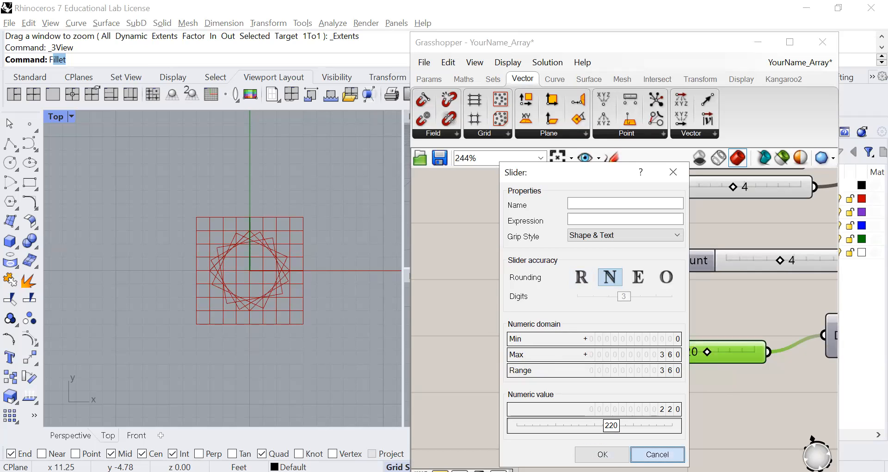
scroll(595, 411, down, 2)
click(614, 400)
Step: Turn off the preview for all components of the polar array definition
scroll(615, 400, down, 2)
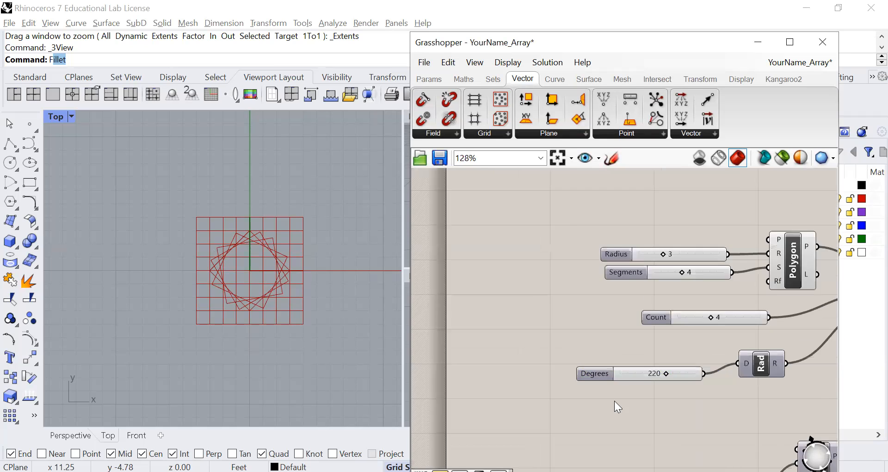
scroll(614, 400, down, 1)
right_drag(646, 398, 605, 351)
mouse_move(634, 376)
right_down()
mouse_move(614, 340)
mouse_move(609, 406)
right_up()
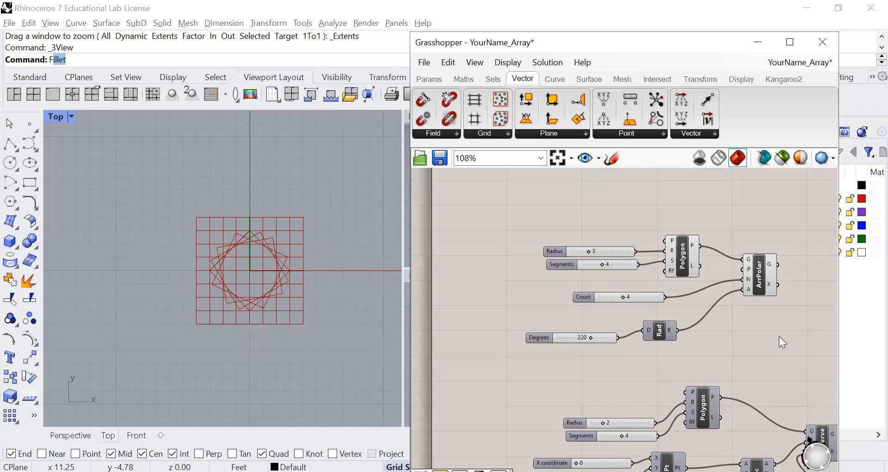
drag(777, 215, 508, 316)
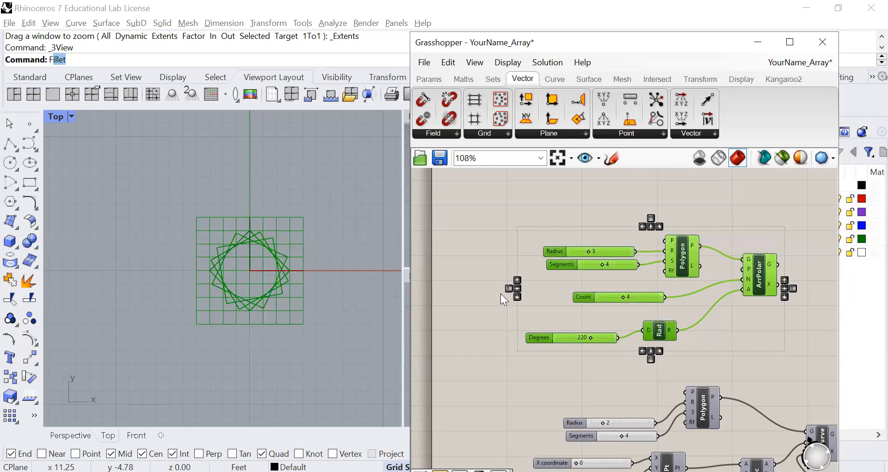
right_click(526, 310)
click(571, 305)
Step: Turn on the preview for all components of the curve array definition below the polar one, and clear the selection
scroll(508, 386, down, 5)
right_drag(517, 382, 582, 319)
scroll(584, 369, up, 4)
scroll(731, 322, up, 3)
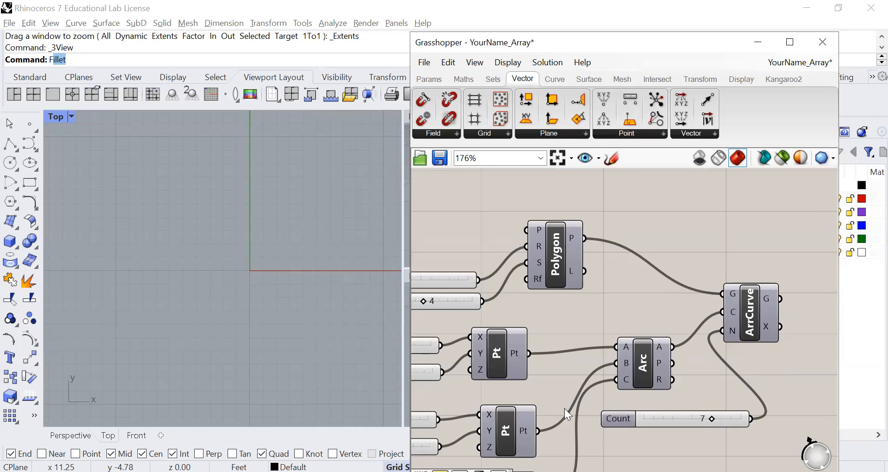
scroll(615, 303, down, 1)
right_drag(591, 306, 689, 282)
right_drag(668, 319, 667, 288)
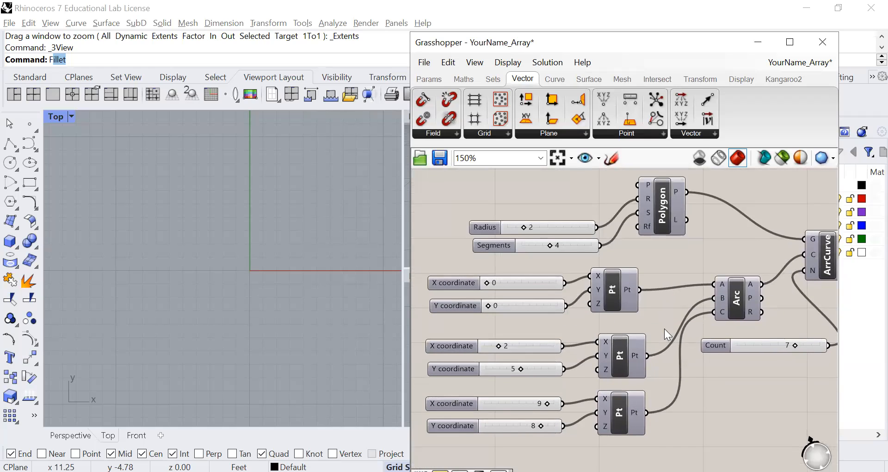
scroll(664, 332, down, 3)
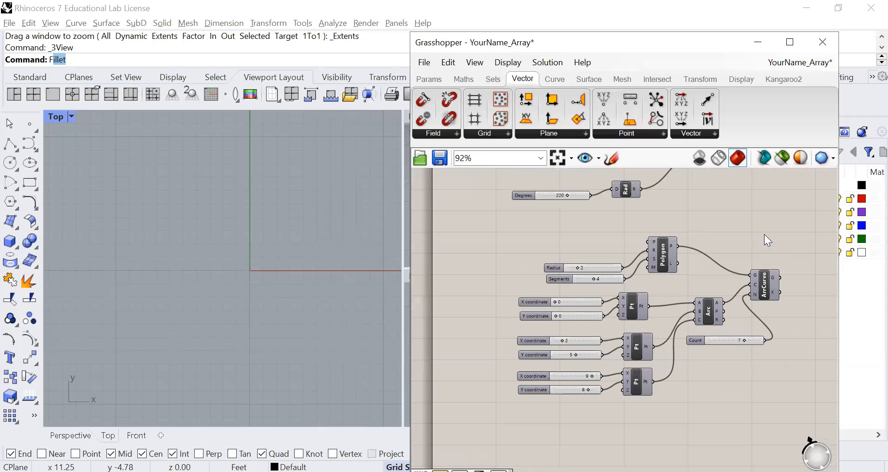
drag(764, 233, 502, 412)
right_click(470, 361)
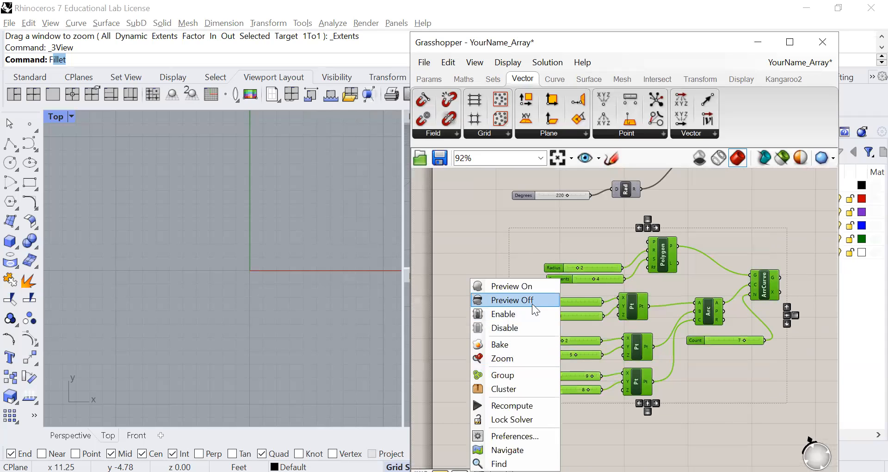
click(517, 290)
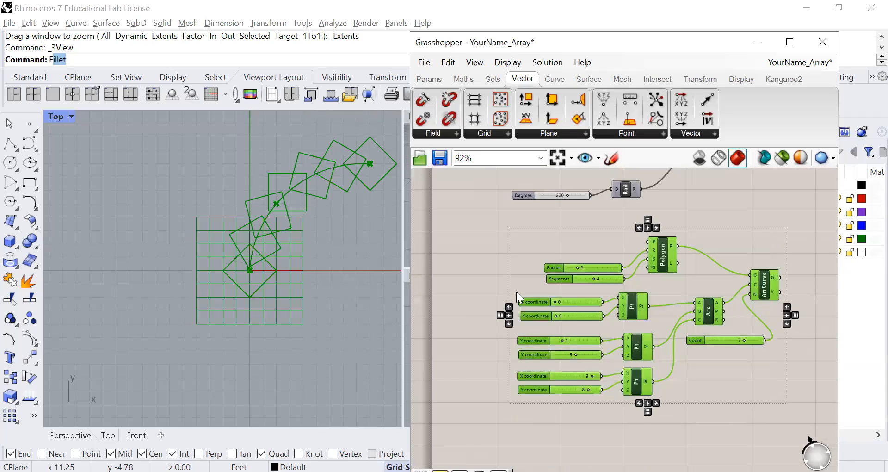
click(483, 246)
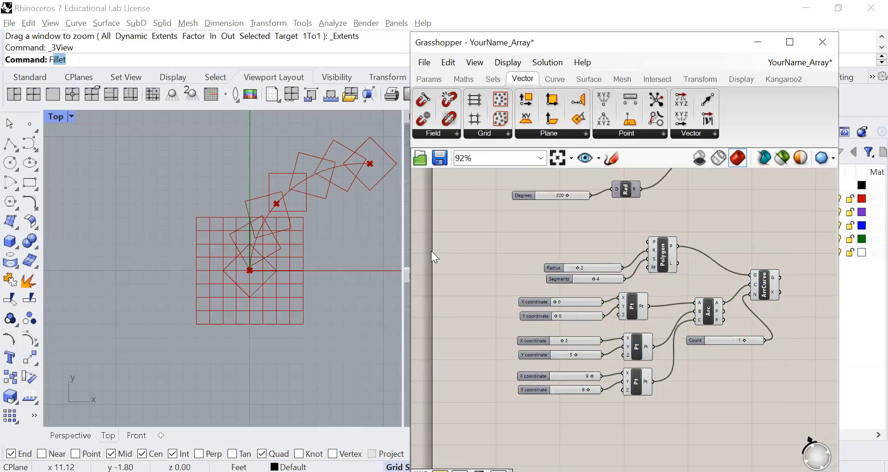
Step: Set the Count slider feeding the curve array to 6
scroll(686, 300, up, 4)
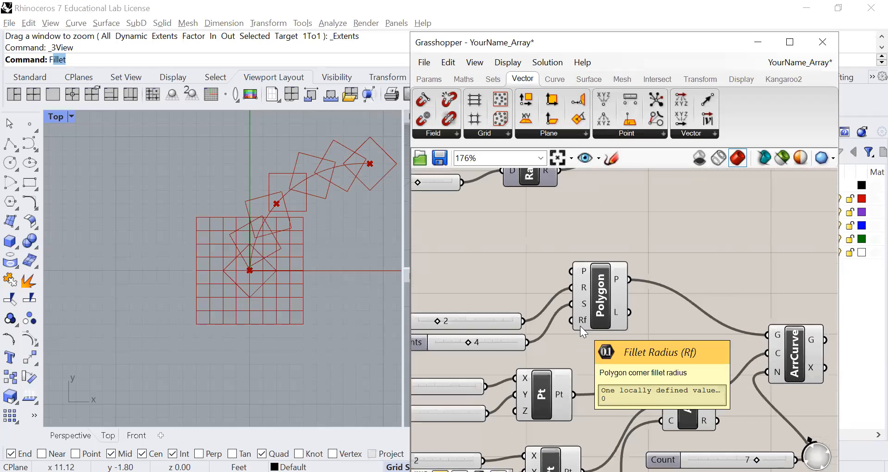
scroll(580, 326, up, 2)
scroll(541, 343, down, 2)
scroll(605, 341, down, 1)
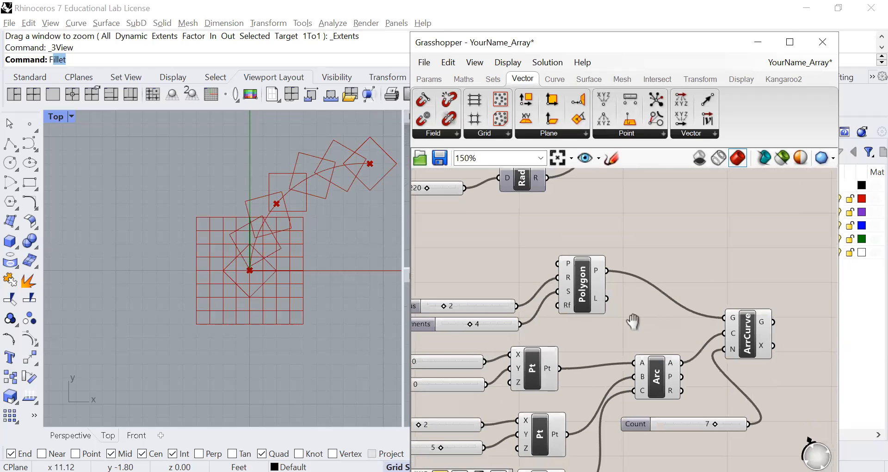
right_drag(594, 308, 635, 253)
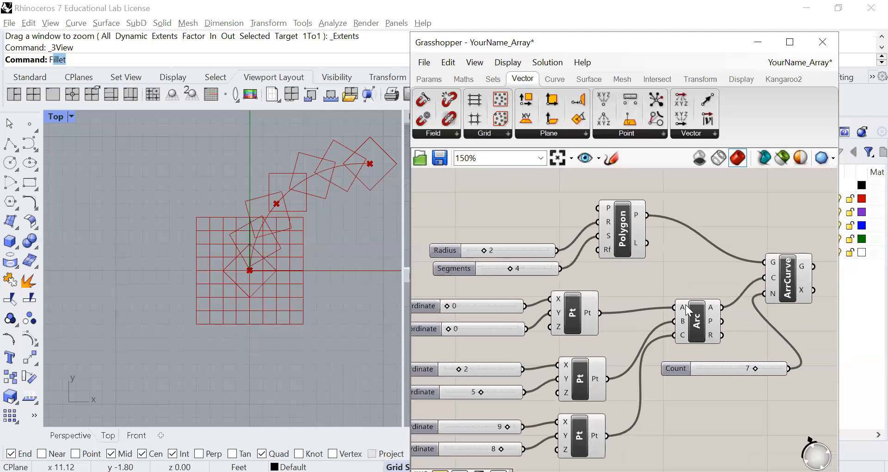
right_drag(629, 346, 629, 325)
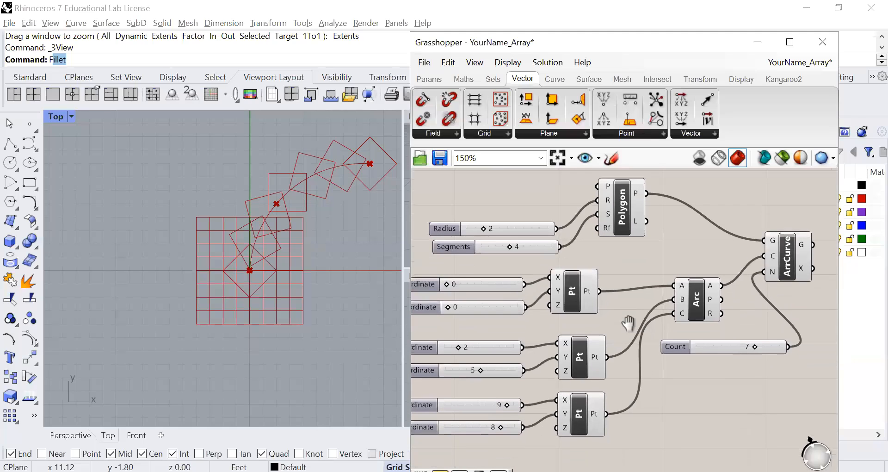
click(725, 352)
scroll(725, 358, up, 1)
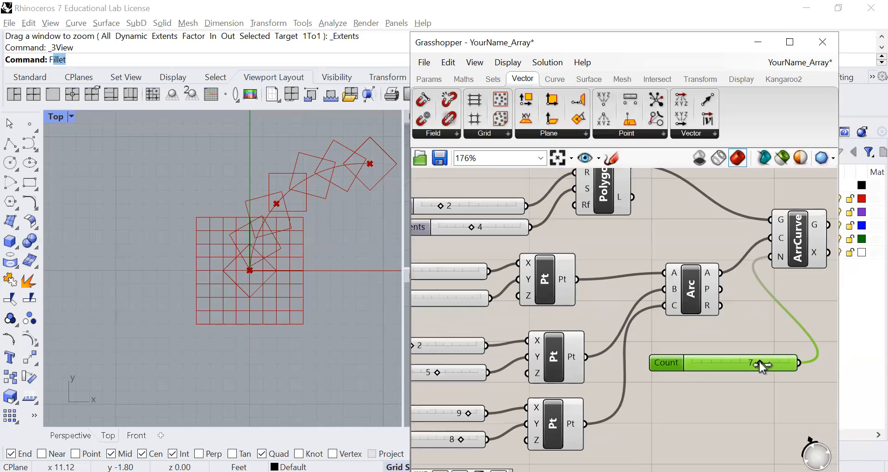
mouse_move(760, 362)
mouse_down()
mouse_move(739, 365)
mouse_move(765, 366)
mouse_move(756, 369)
mouse_up()
right_drag(715, 344, 721, 368)
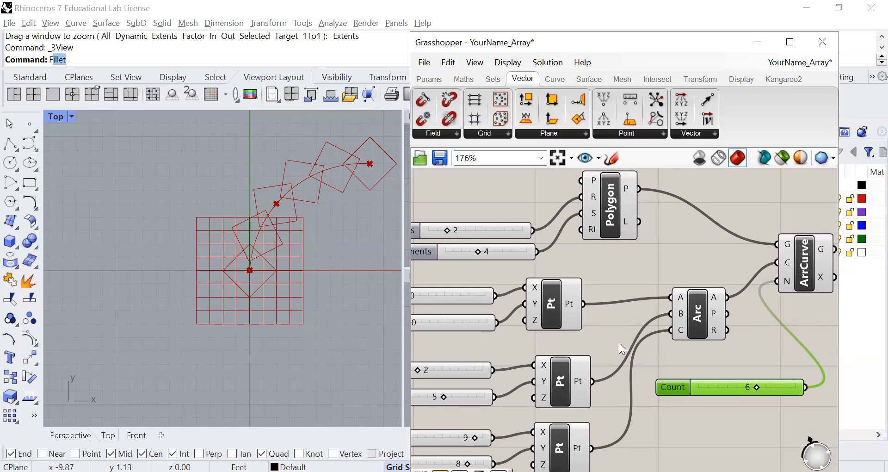
Step: Highlight the Arc component's curve in the viewport and look up Arc 3Pt among the primitive curve components
drag(696, 322, 701, 314)
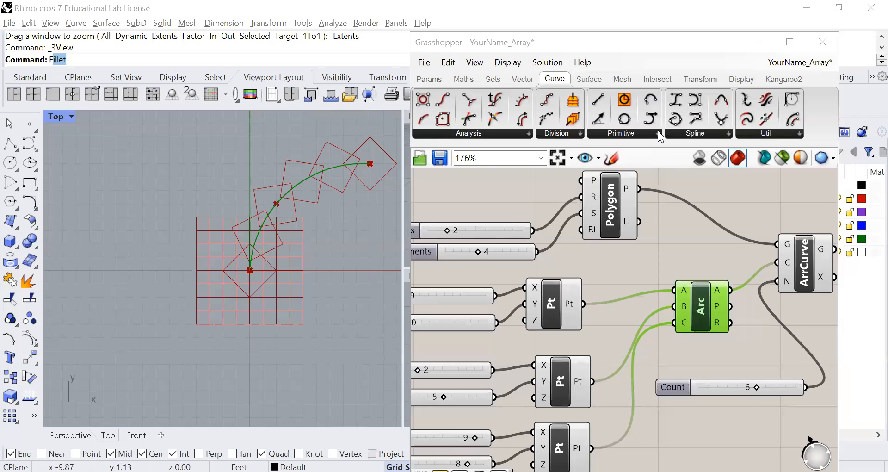
click(658, 132)
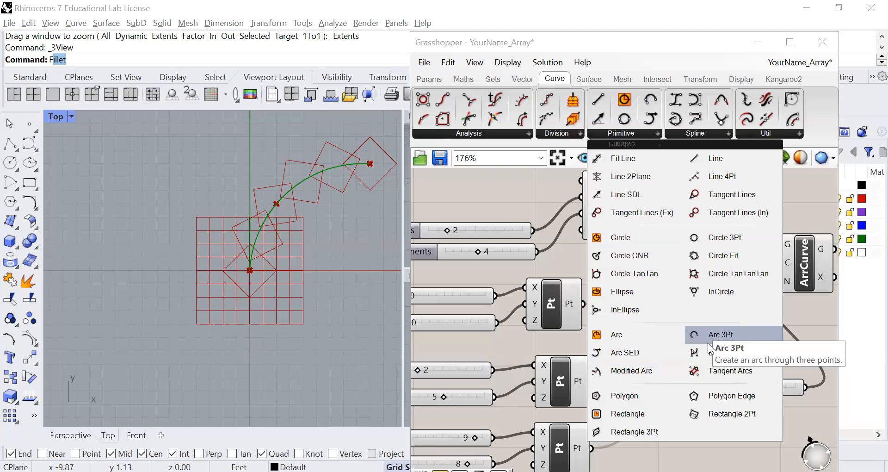
click(671, 316)
click(699, 313)
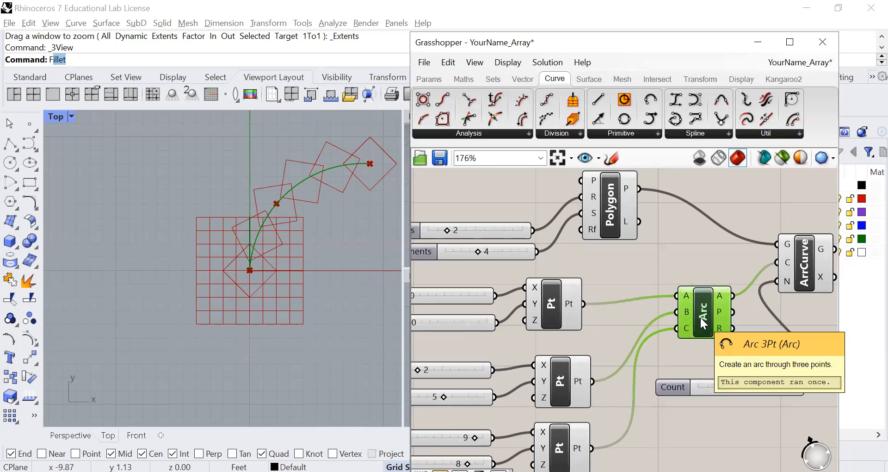
Step: Highlight the arc's three Pt components one after another, and set the second point's coordinates to X 1 and Y 6
right_drag(669, 352, 728, 298)
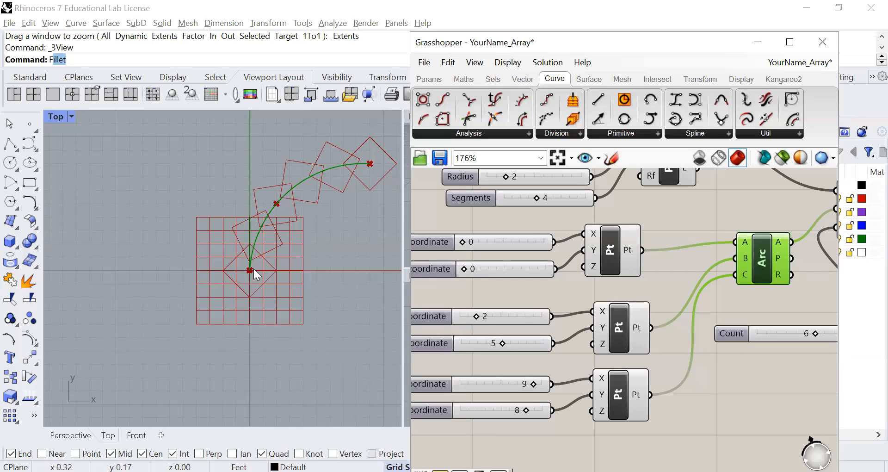
click(607, 253)
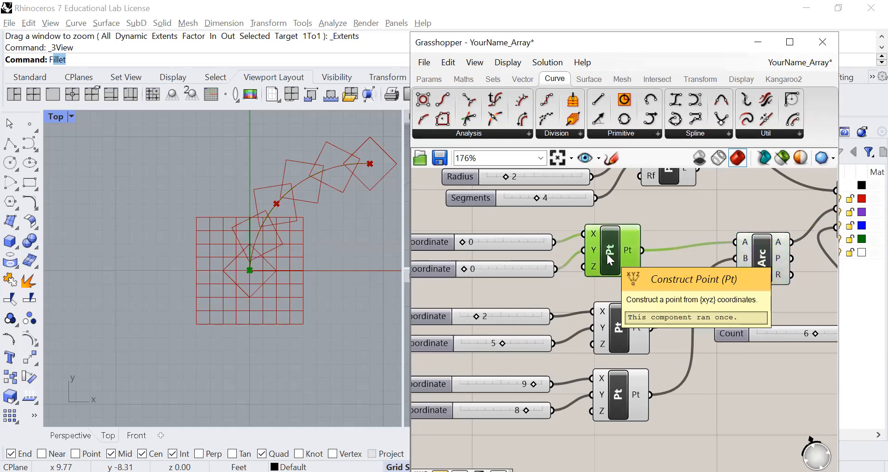
click(619, 327)
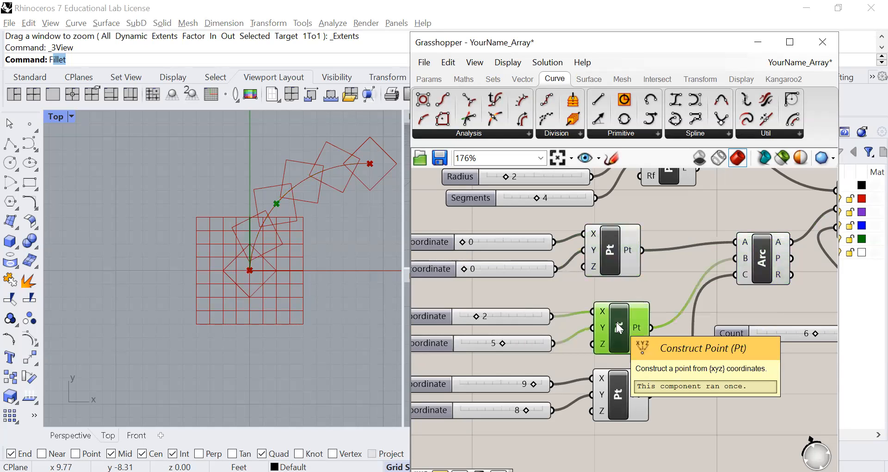
click(618, 398)
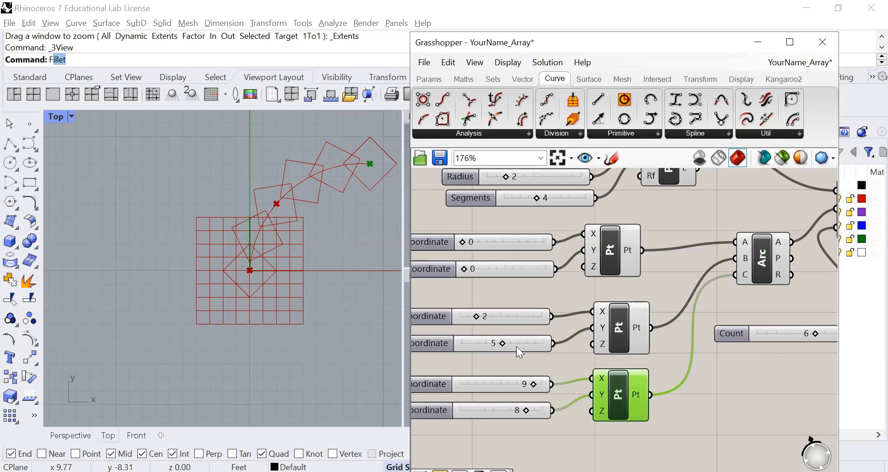
drag(500, 342, 471, 319)
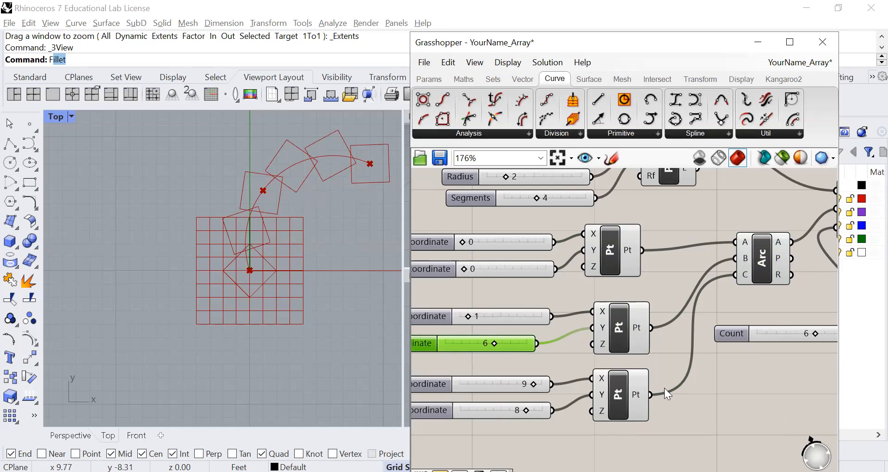
Step: Set the Count slider feeding the curve array to 8
scroll(729, 390, down, 2)
right_drag(730, 405, 622, 392)
scroll(657, 365, up, 1)
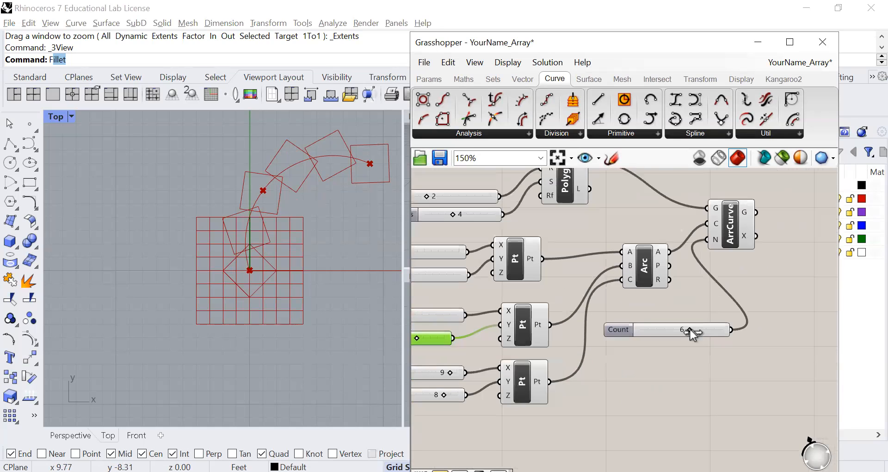
drag(691, 329, 705, 330)
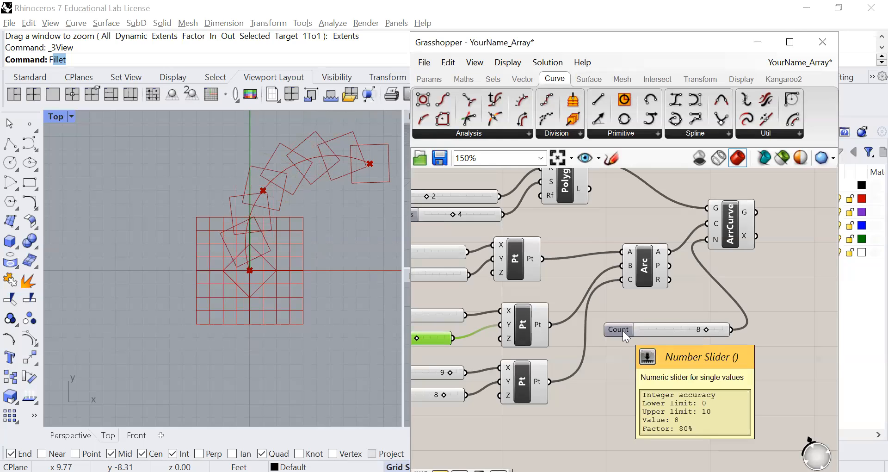
Step: Open the settings of the curve array's Count slider to check its numeric domain, and close them without changes
click(609, 330)
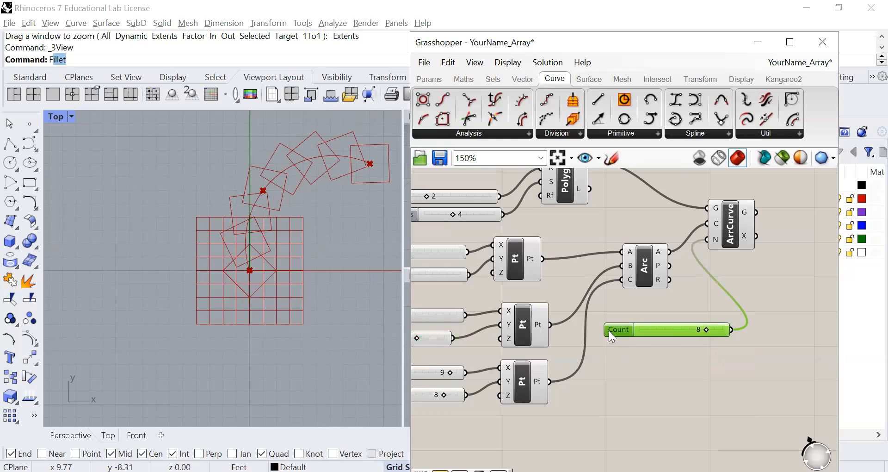
double_click(609, 331)
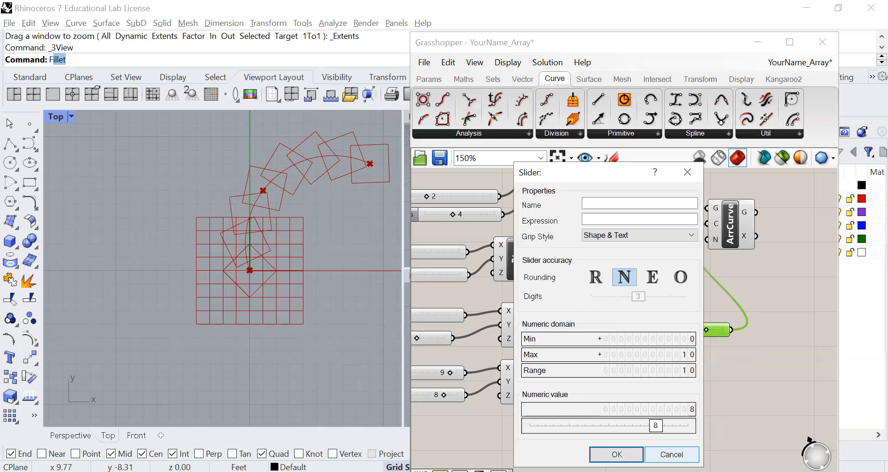
key(Escape)
scroll(599, 373, down, 3)
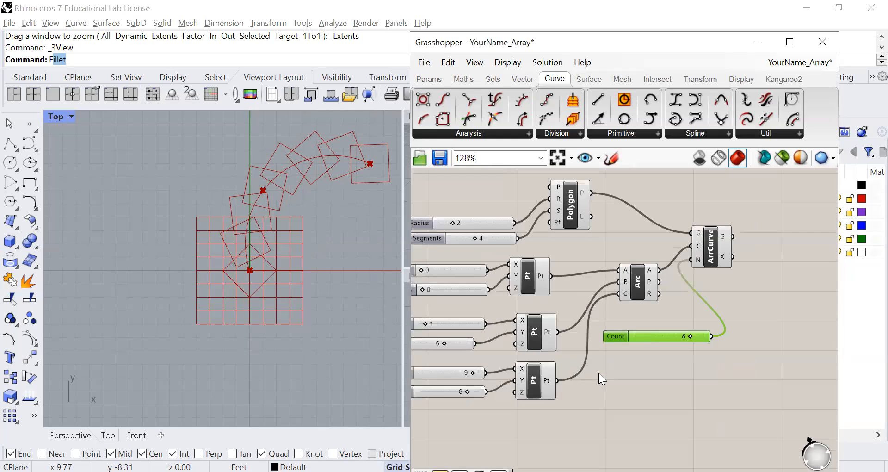
right_drag(598, 378, 669, 395)
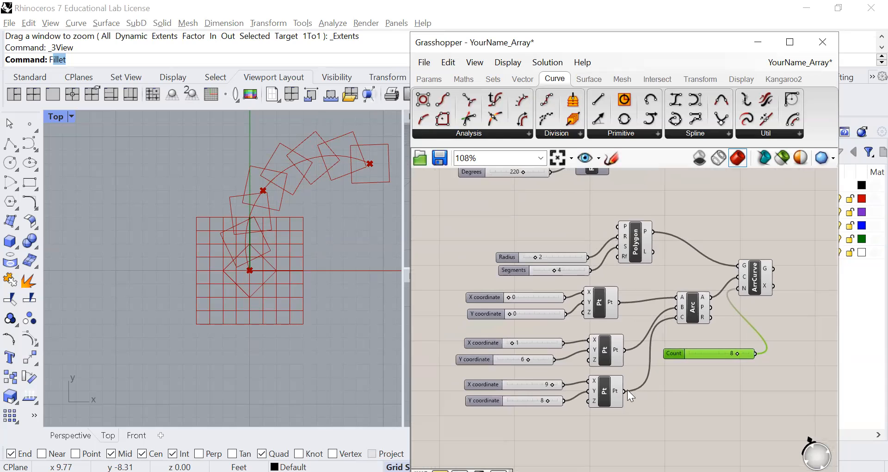
scroll(621, 330, up, 2)
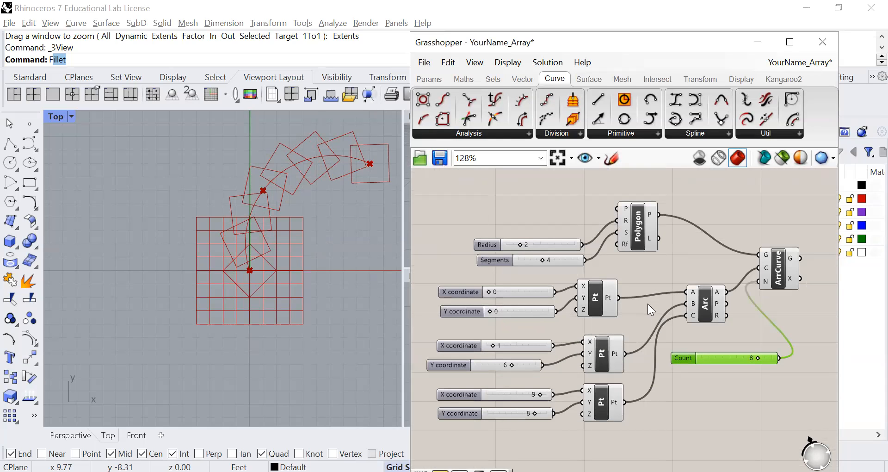
right_drag(508, 221, 518, 204)
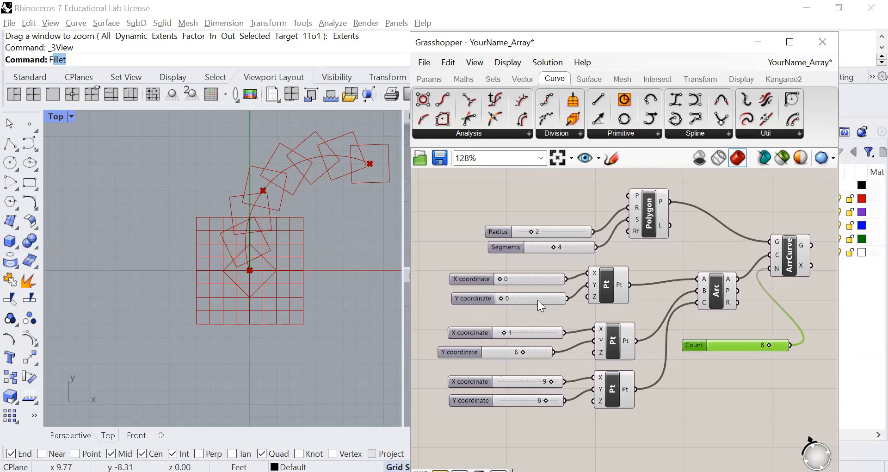